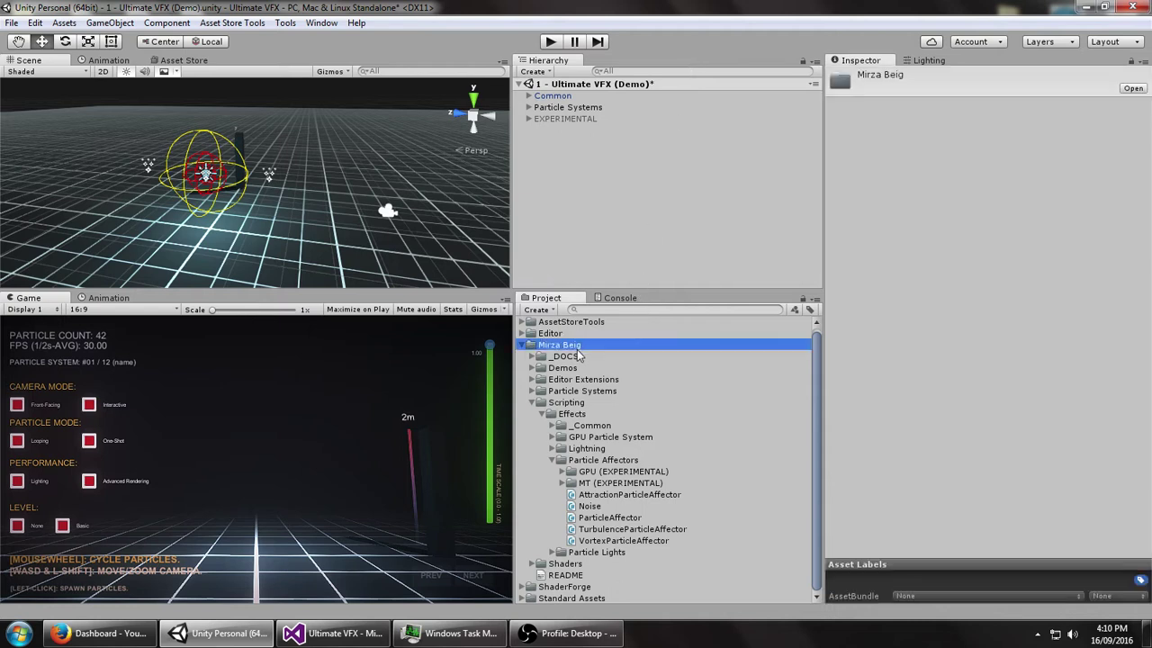
Locate the Attraction, Turbulence and Vortex particle affector scripts in the Particle Affectors folder and inspect the AttractionParticleAffector script
{"action": "left_click", "coordinate": [523, 345]}
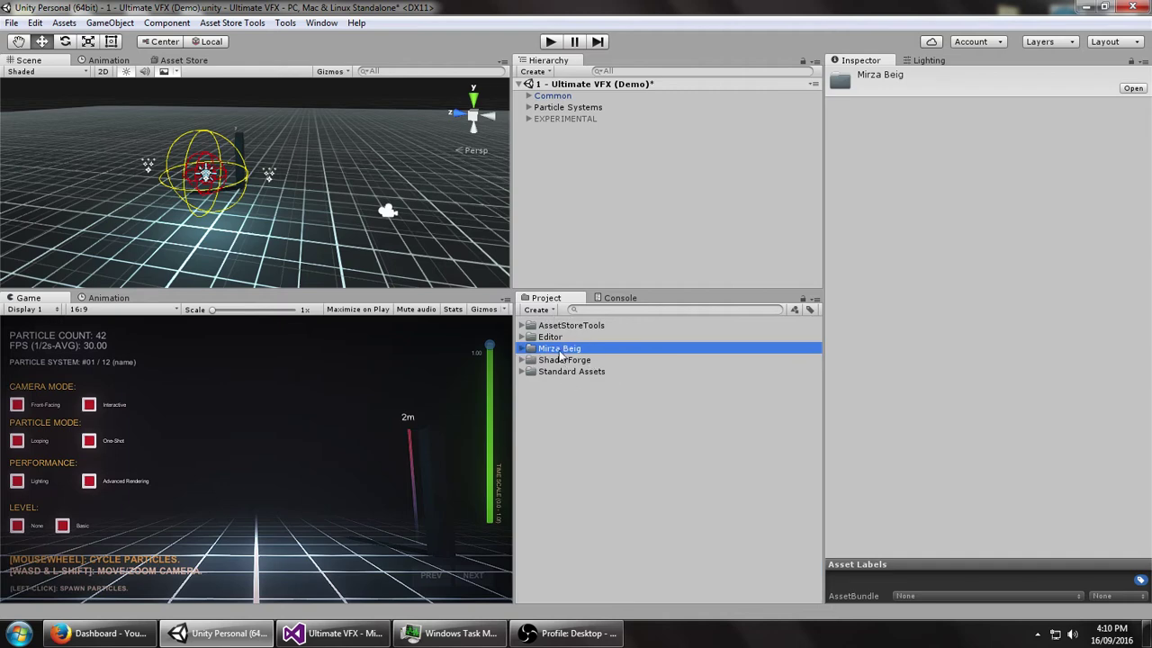
{"action": "left_click", "coordinate": [522, 349]}
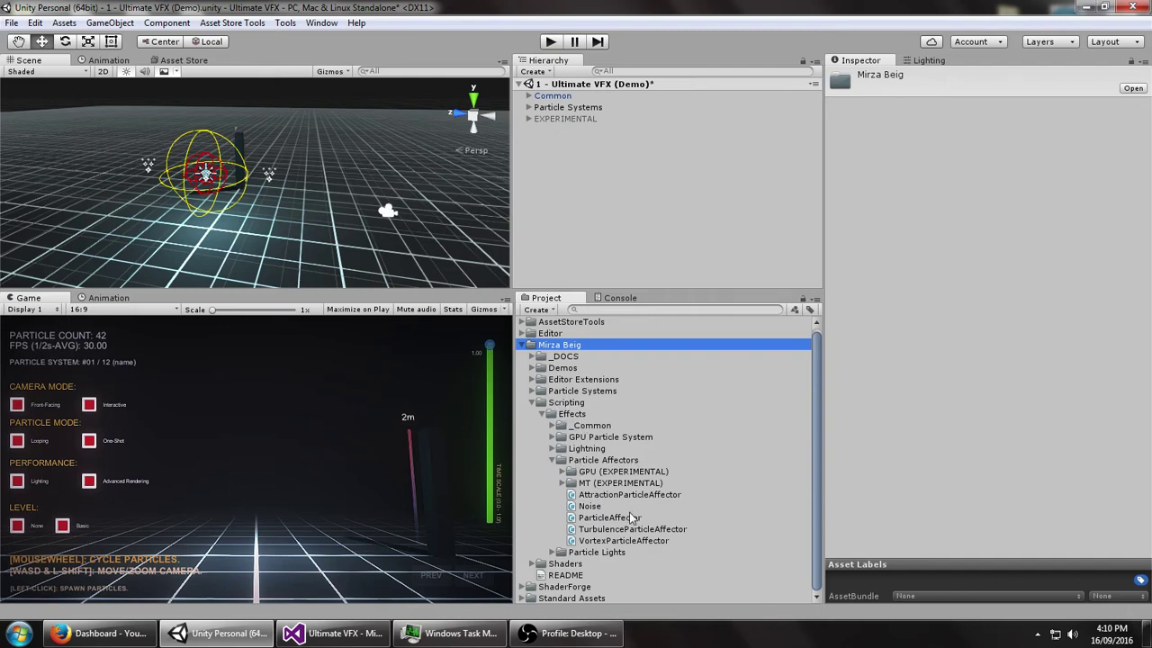
{"action": "left_click", "coordinate": [616, 495]}
{"action": "left_click", "coordinate": [621, 531], "text": "ctrl"}
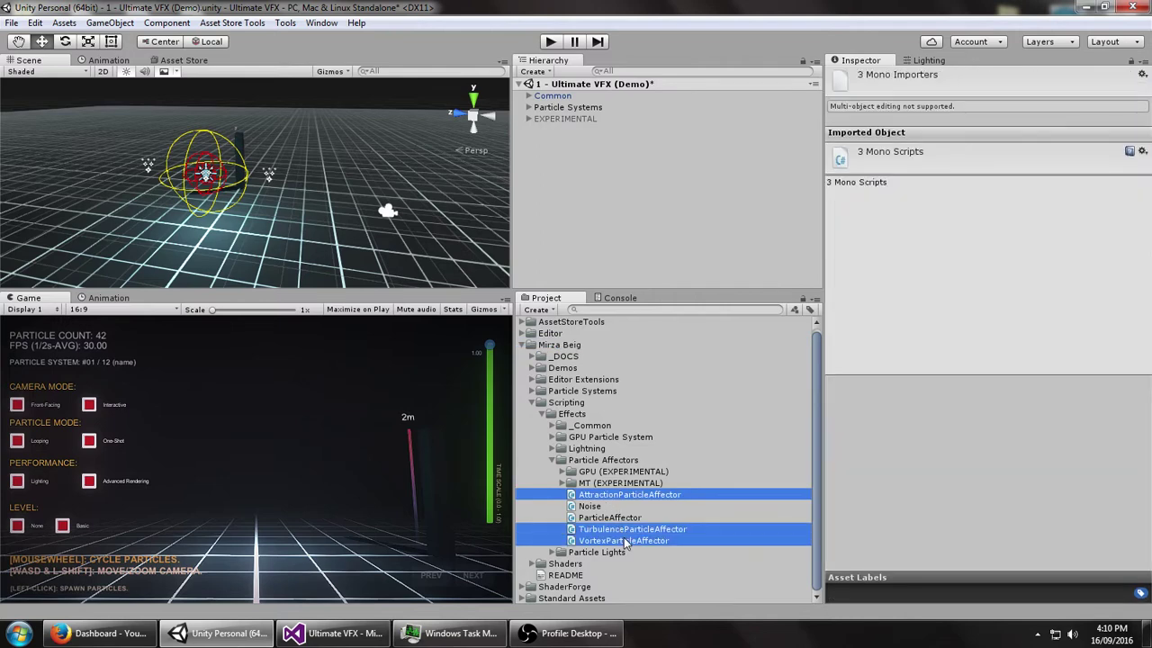
{"action": "left_click", "coordinate": [598, 496]}
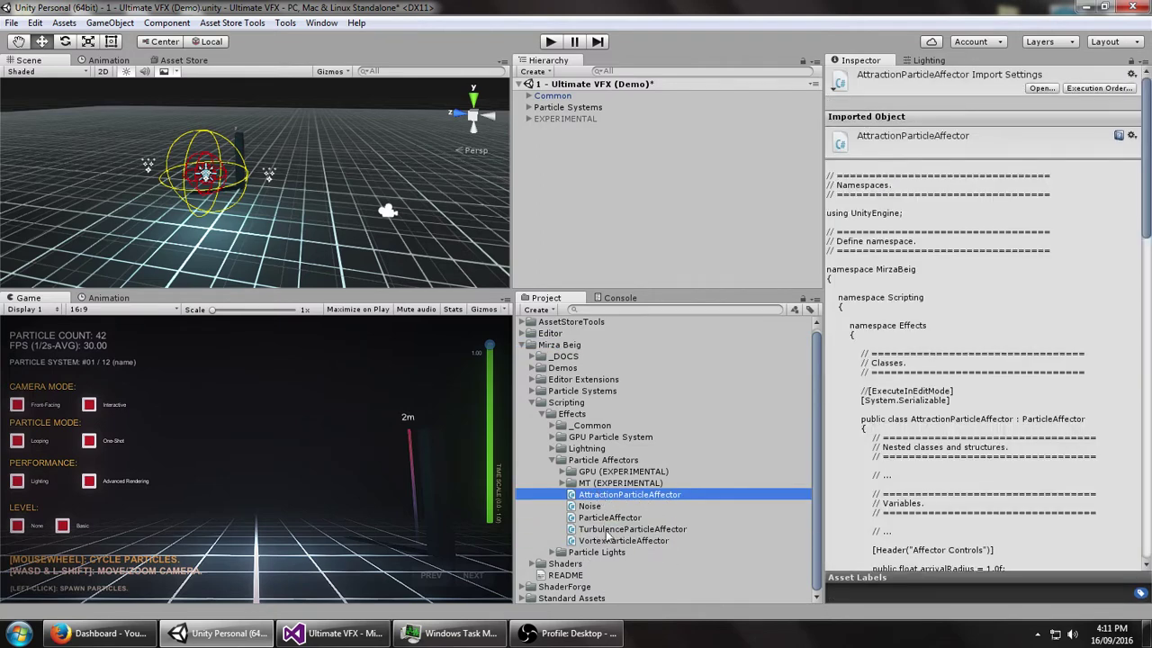
Create a new particle system in the scene and set its emission shape to Sphere
{"action": "left_click", "coordinate": [586, 232]}
{"action": "left_click", "coordinate": [536, 72]}
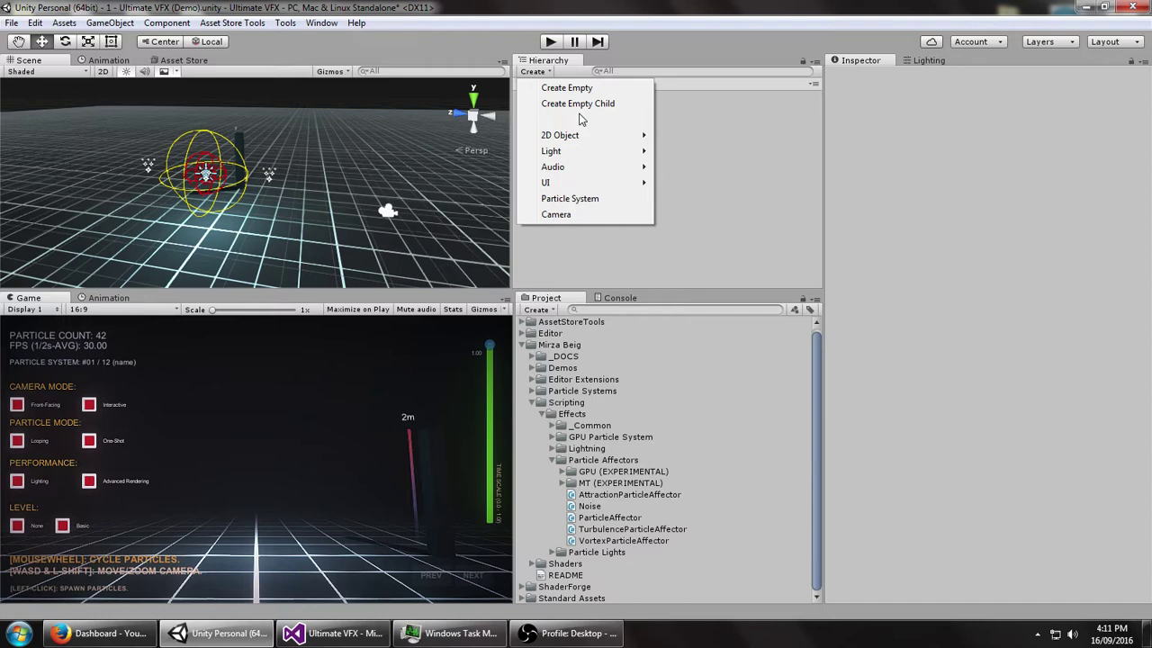
{"action": "left_click", "coordinate": [576, 198]}
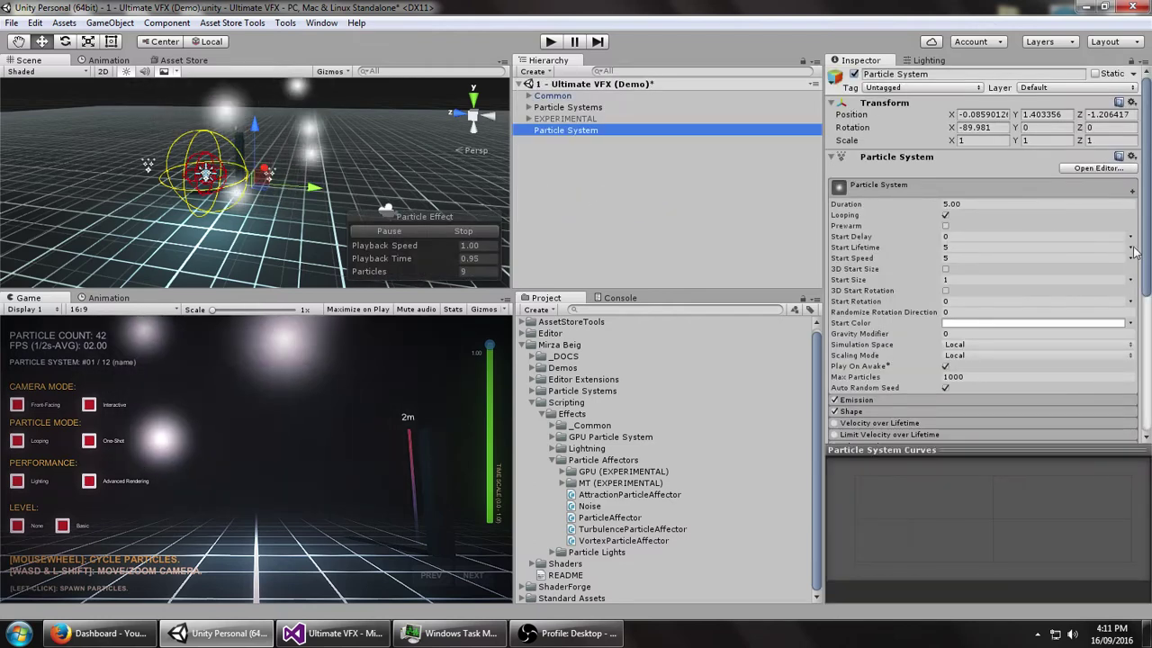
{"action": "scroll", "coordinate": [891, 376], "scroll_direction": "down", "scroll_amount": 1}
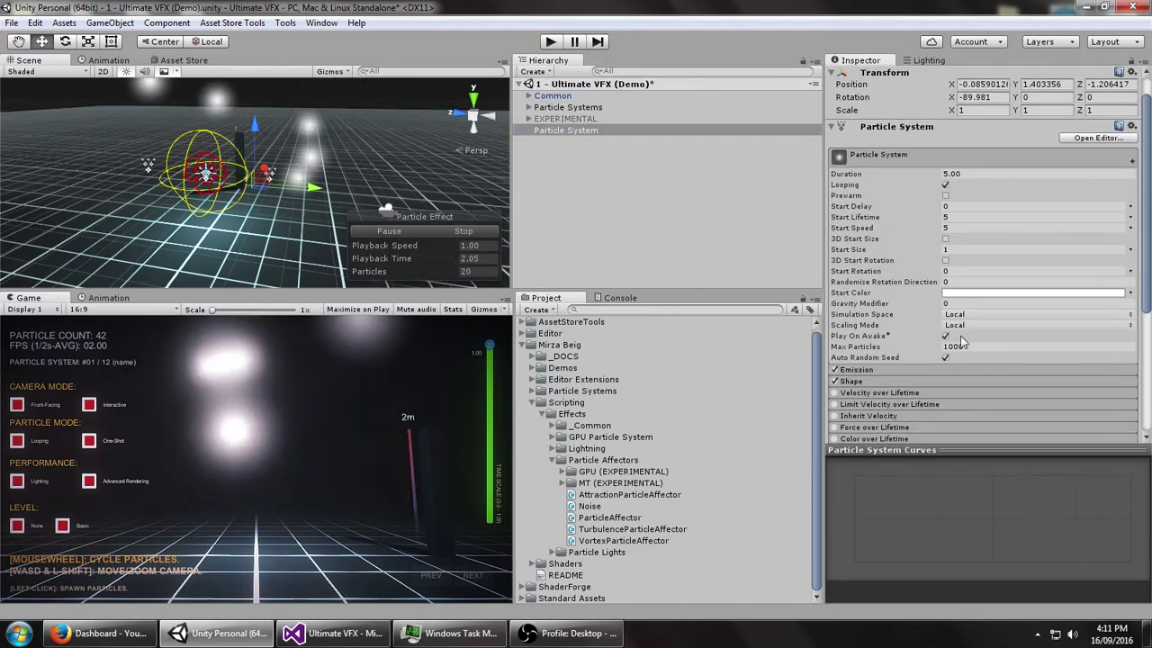
{"action": "left_click", "coordinate": [891, 382]}
{"action": "left_click", "coordinate": [952, 394]}
{"action": "left_click", "coordinate": [977, 409]}
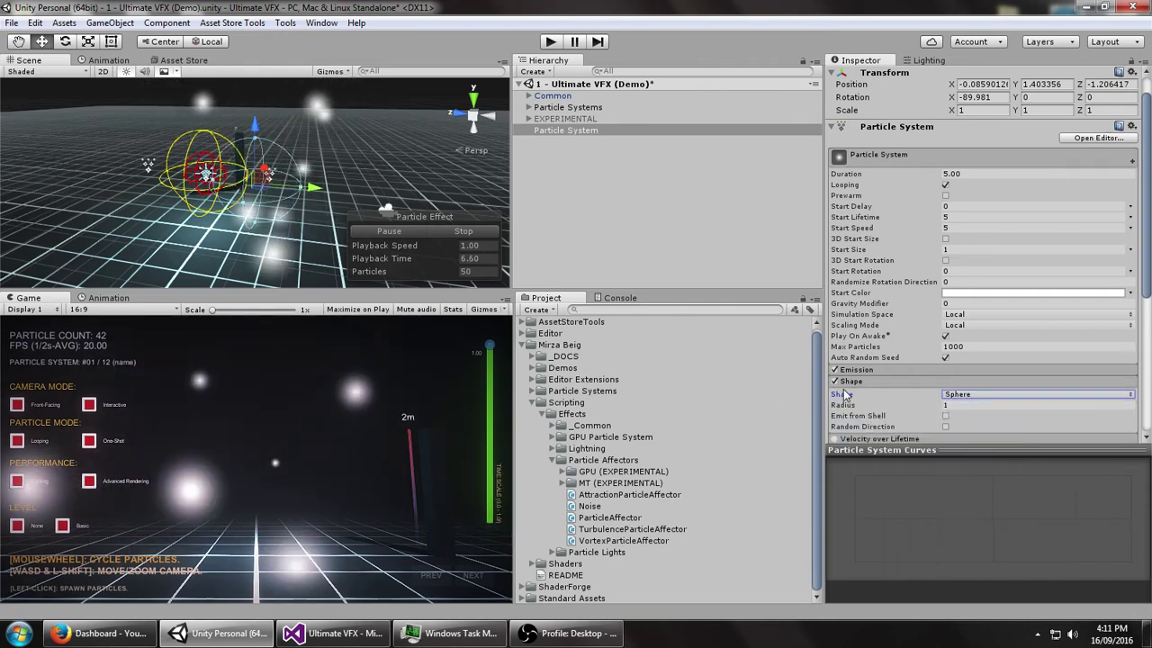
Set the particle system's start lifetime to 2, start speed 0, start size 0.05, max particles 2000 and emission rate 1000
{"action": "left_click", "coordinate": [956, 216]}
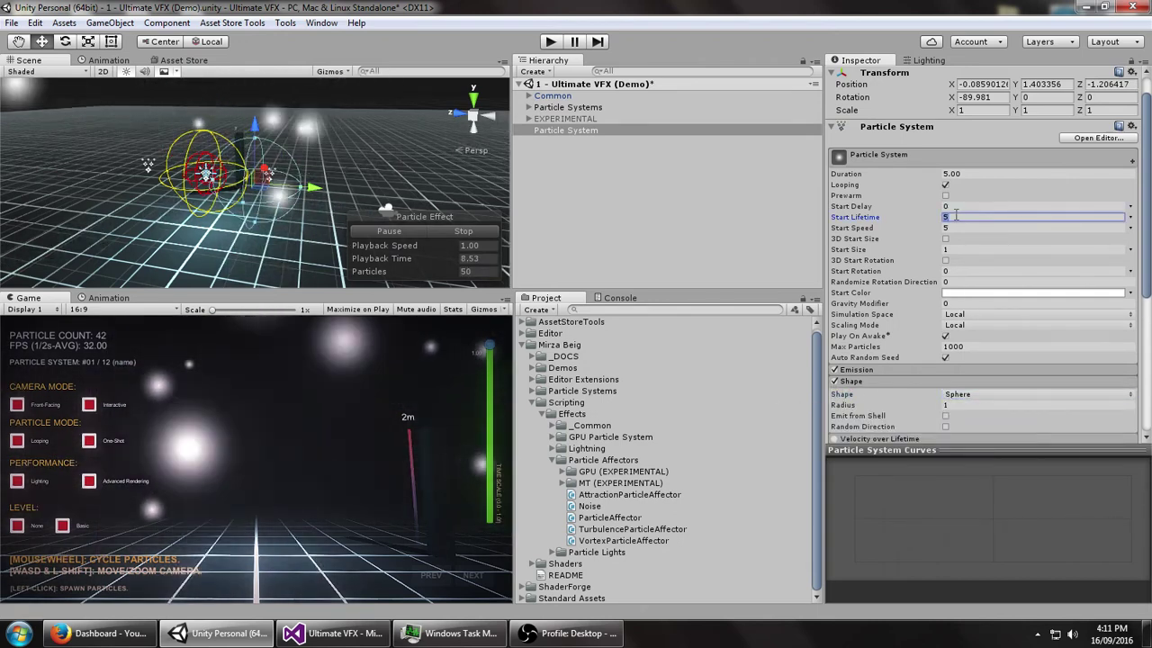
{"action": "type", "text": "2"}
{"action": "left_click", "coordinate": [956, 227]}
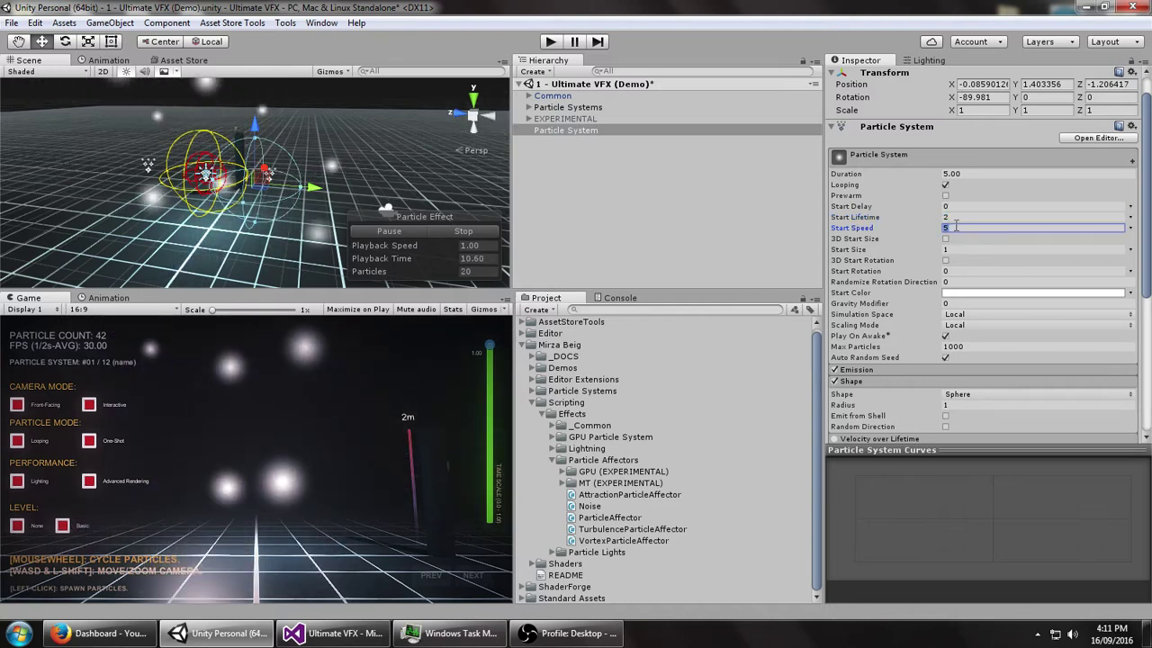
{"action": "type", "text": "0"}
{"action": "left_click_drag", "start_coordinate": [927, 252], "coordinate": [912, 255]}
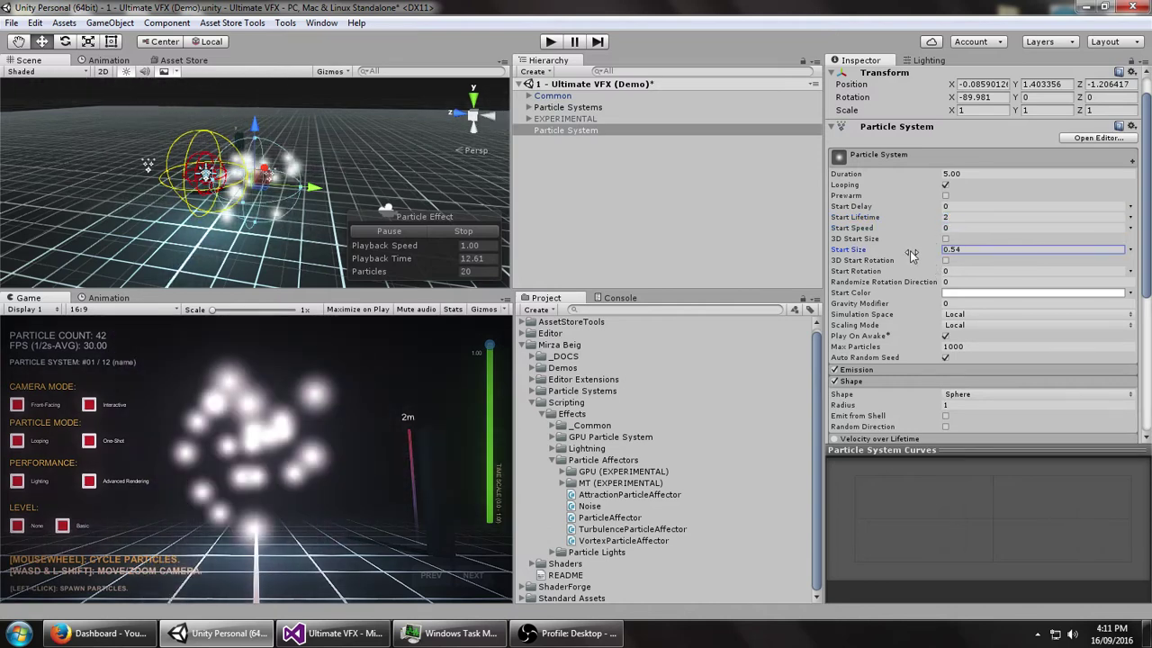
{"action": "left_click", "coordinate": [929, 370]}
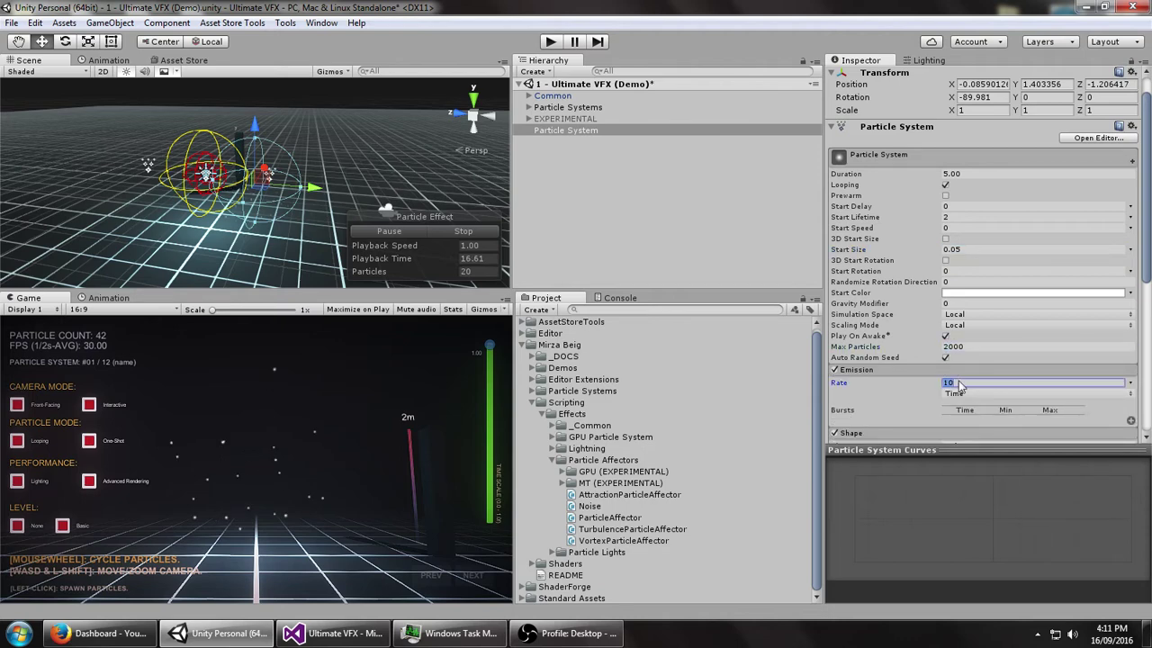
{"action": "type", "text": "00"}
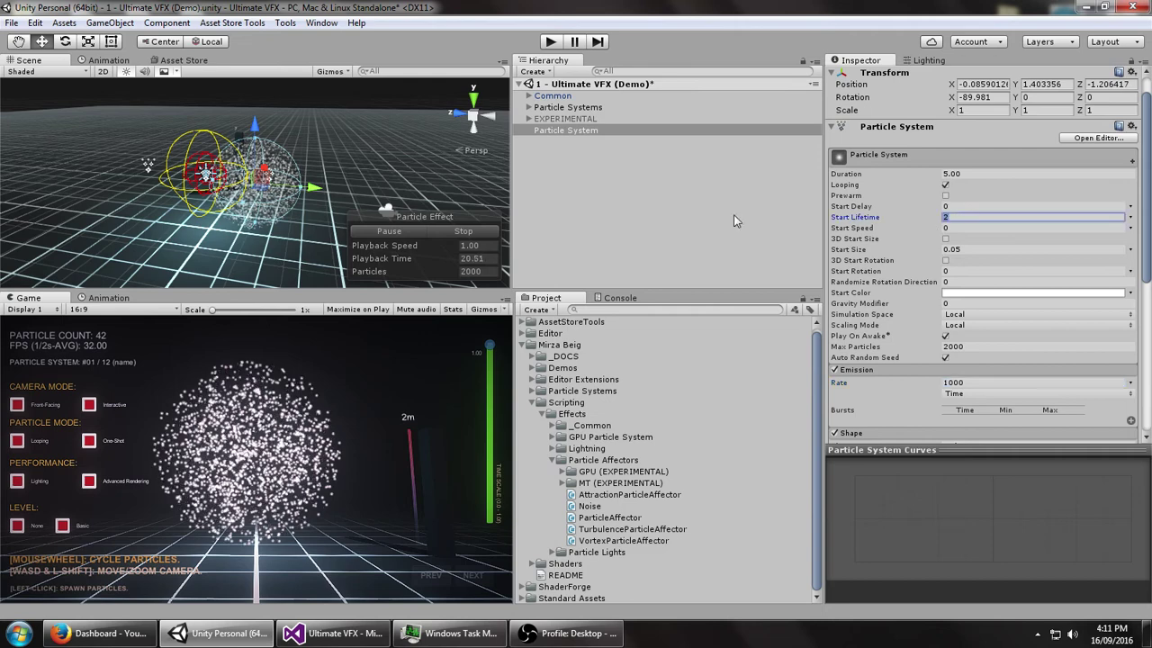
Reset the particle system's transform and set its Y position to 1.5
{"action": "scroll", "coordinate": [1146, 129], "scroll_direction": "up", "scroll_amount": 2}
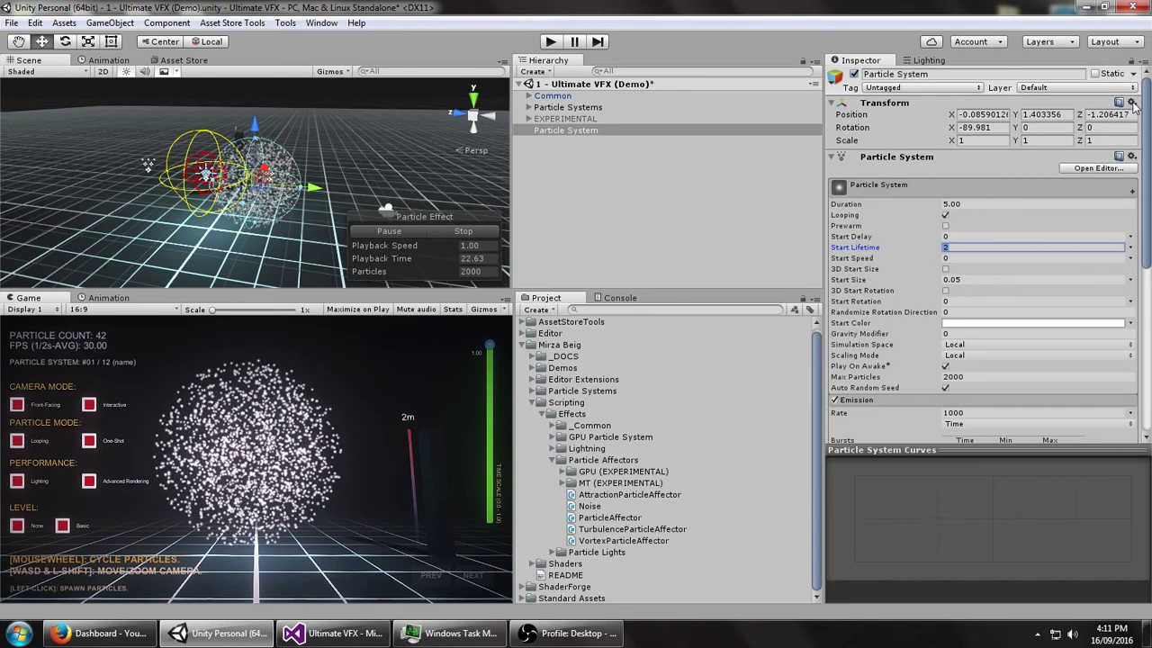
{"action": "left_click", "coordinate": [1131, 102]}
{"action": "left_click", "coordinate": [1048, 117]}
{"action": "type", "text": "1.5"}
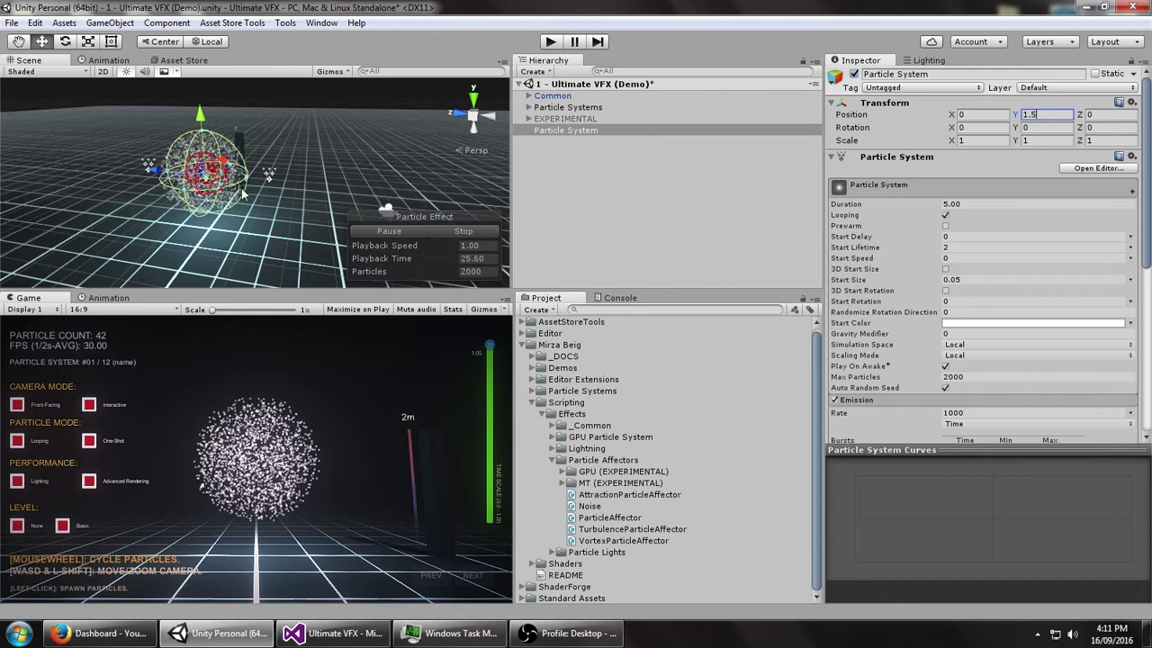
{"action": "left_click_drag", "start_coordinate": [241, 193], "coordinate": [211, 185], "text": "alt"}
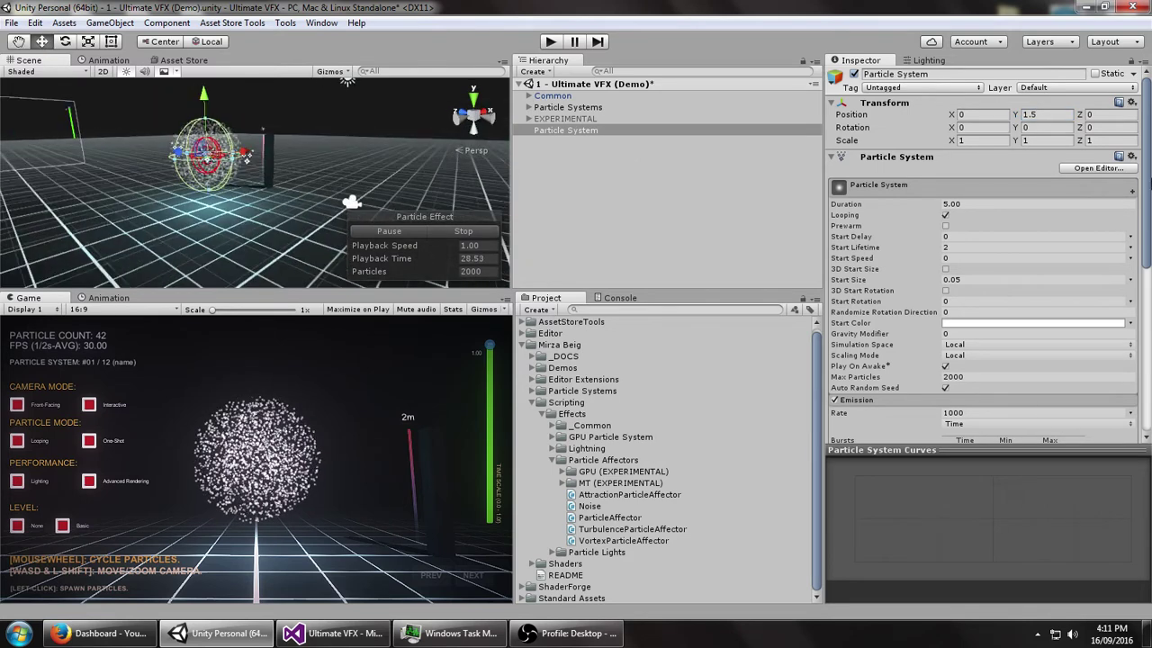
Run the scene in play mode and add an Attraction Particle Affector component to the particle system
{"action": "left_click_drag", "start_coordinate": [1146, 185], "coordinate": [1150, 353]}
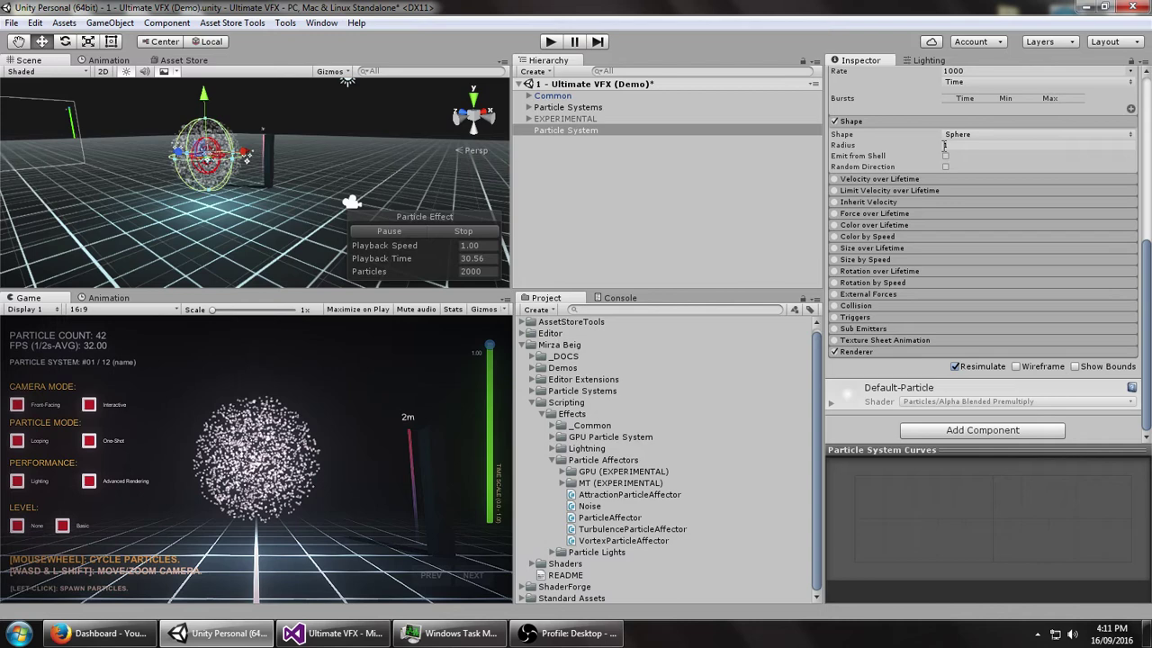
{"action": "left_click", "coordinate": [549, 41]}
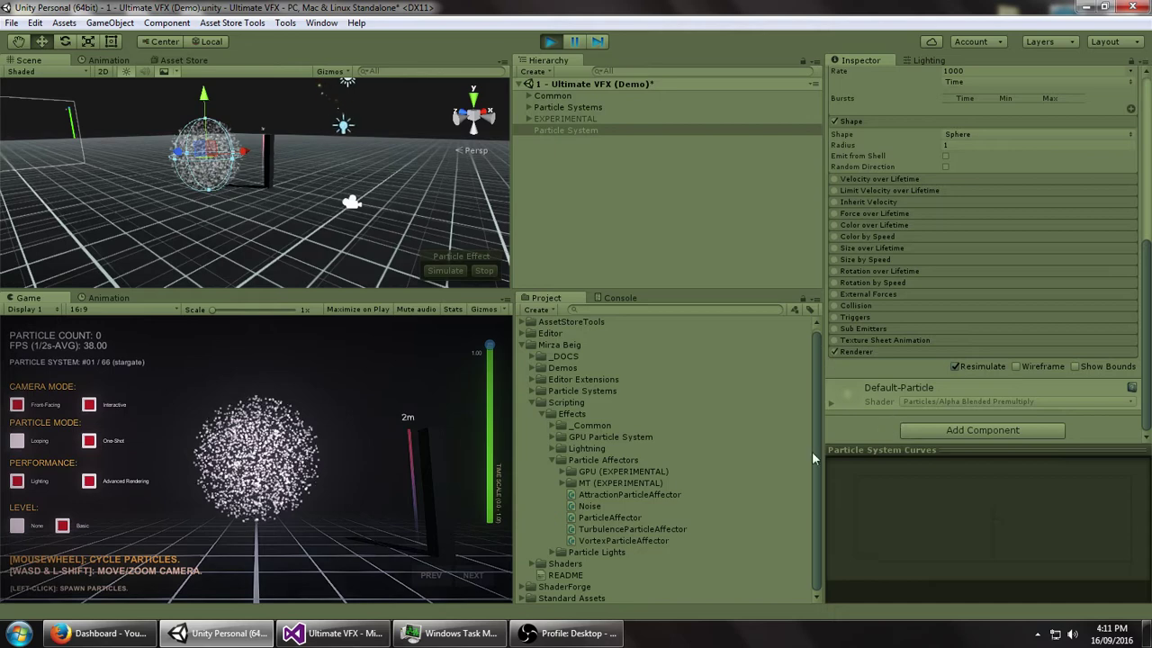
{"action": "left_click", "coordinate": [930, 429]}
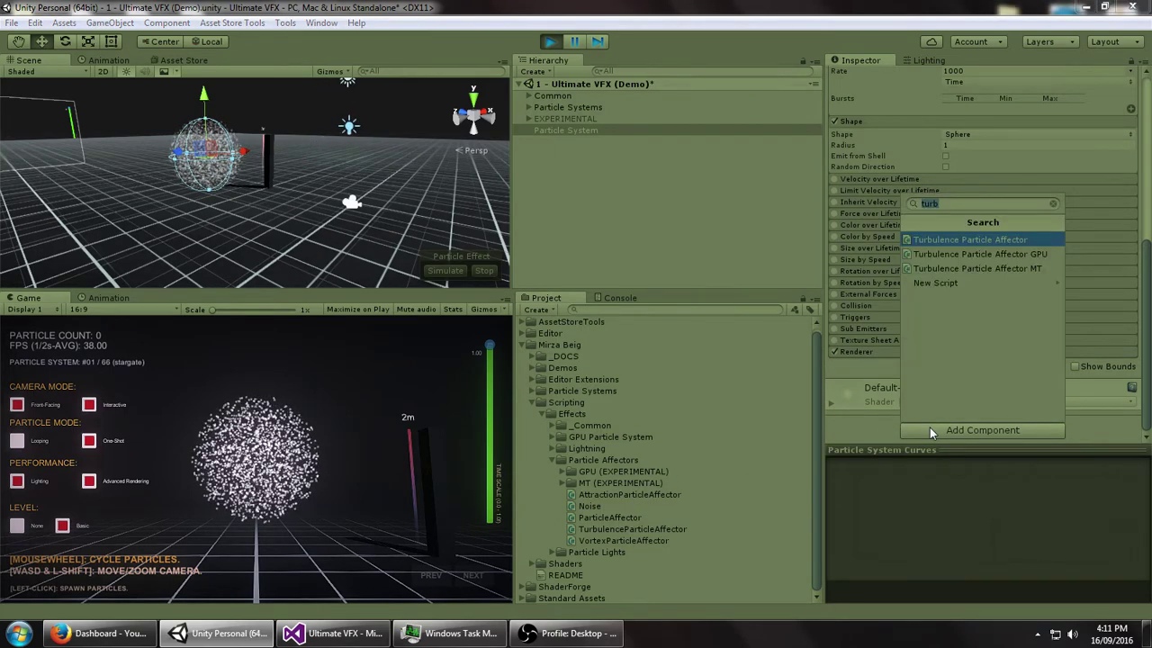
{"action": "left_click", "coordinate": [898, 426]}
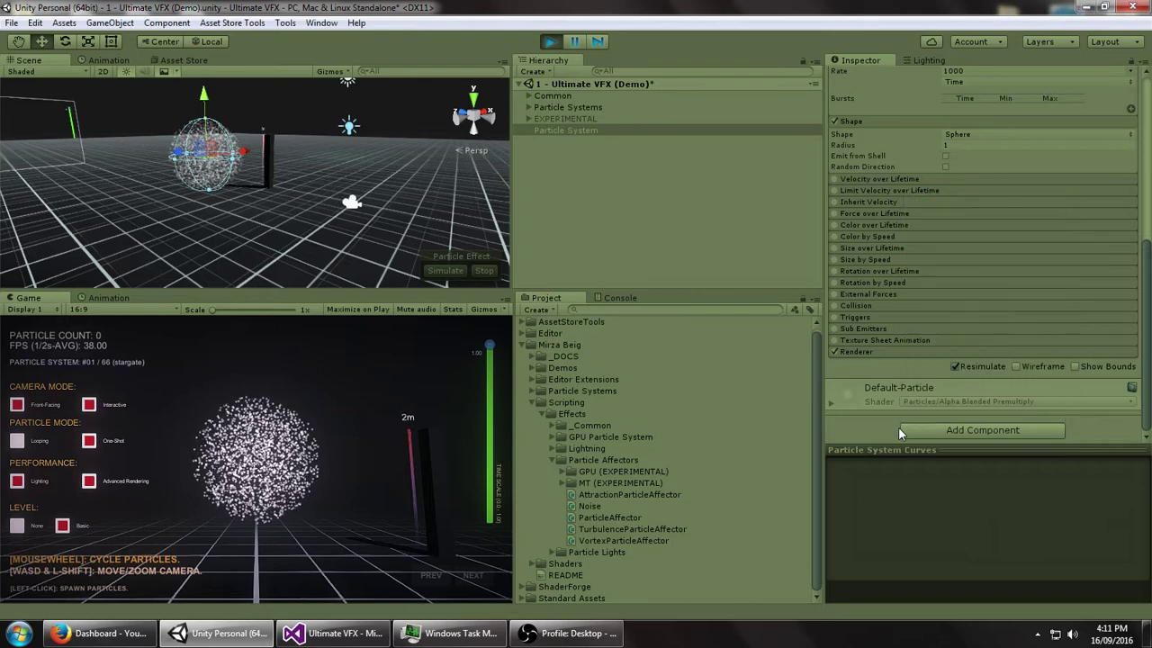
{"action": "left_click", "coordinate": [964, 429]}
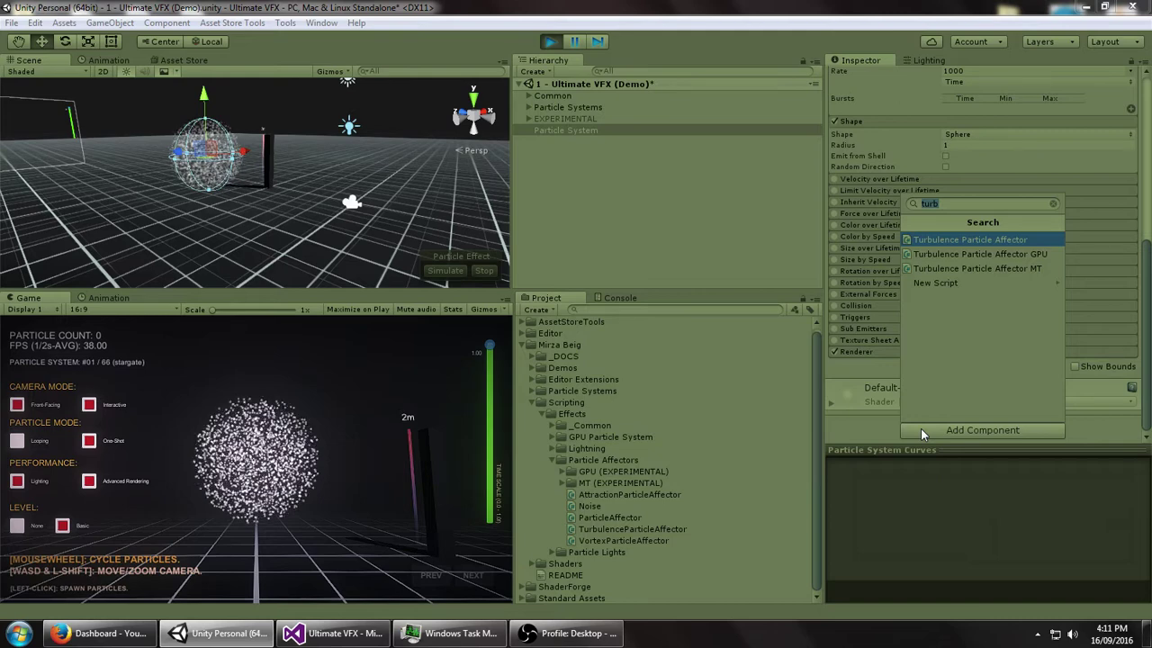
{"action": "type", "text": "att"}
{"action": "key", "text": "Return"}
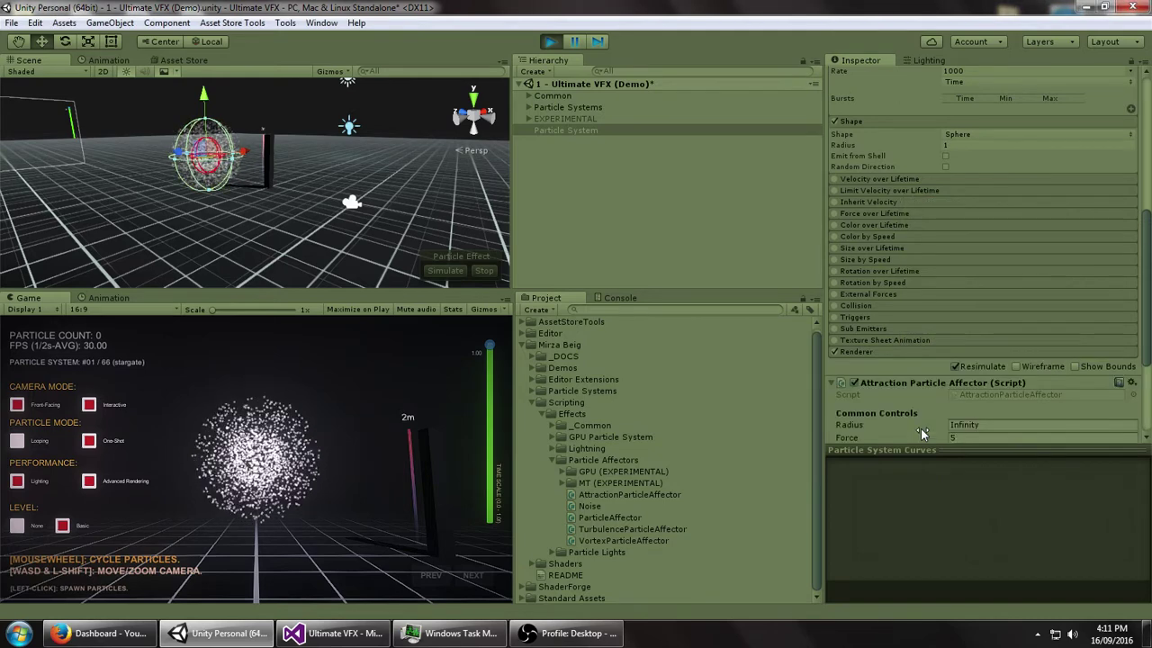
Frame the particle system in the scene and set the attraction affector's radius to 5
{"action": "scroll", "coordinate": [243, 174], "scroll_direction": "up", "scroll_amount": 5}
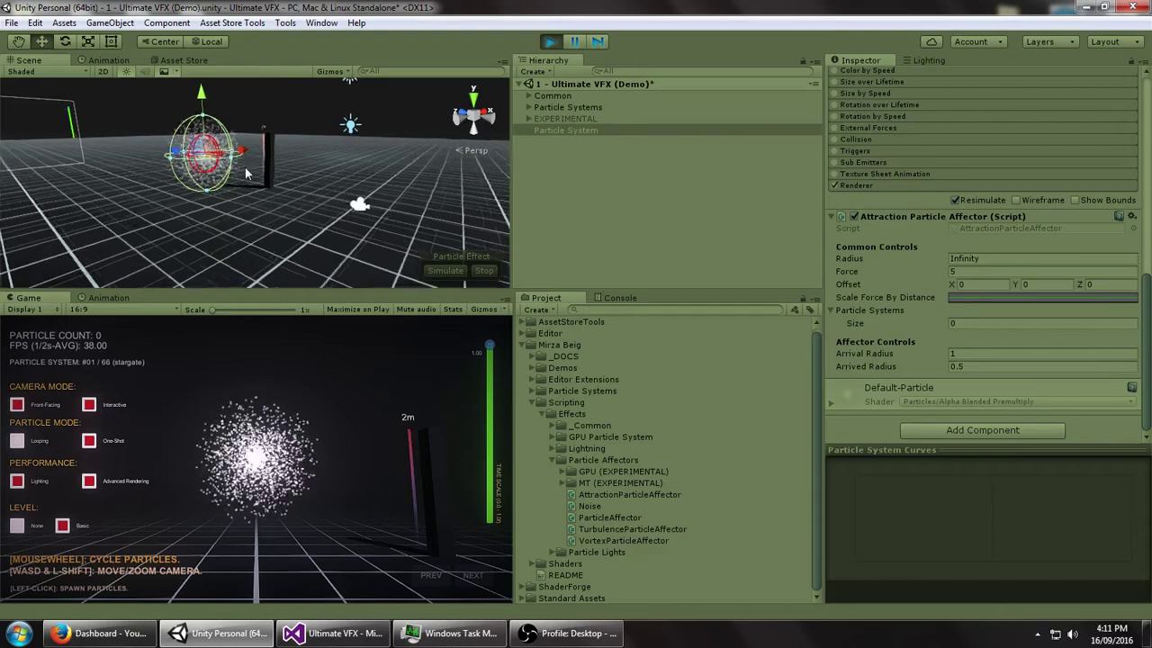
{"action": "middle_click_drag", "start_coordinate": [277, 171], "coordinate": [339, 210]}
{"action": "left_click_drag", "start_coordinate": [340, 210], "coordinate": [306, 212], "text": "alt"}
{"action": "left_click", "coordinate": [556, 132]}
{"action": "key", "text": "f"}
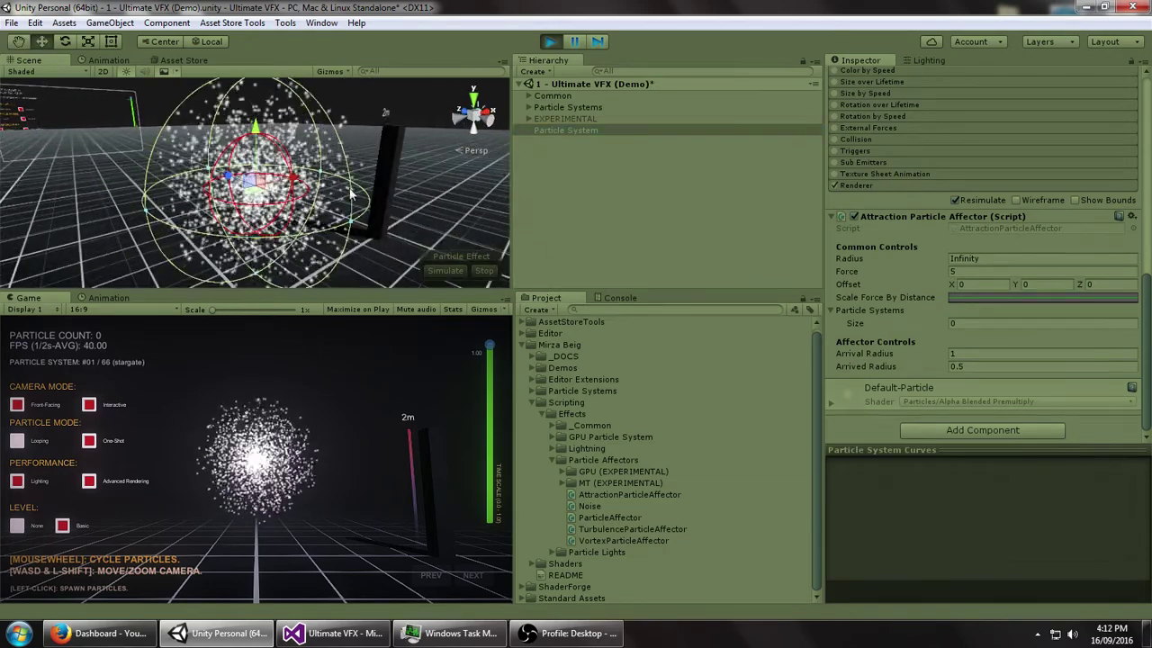
{"action": "left_click", "coordinate": [973, 259]}
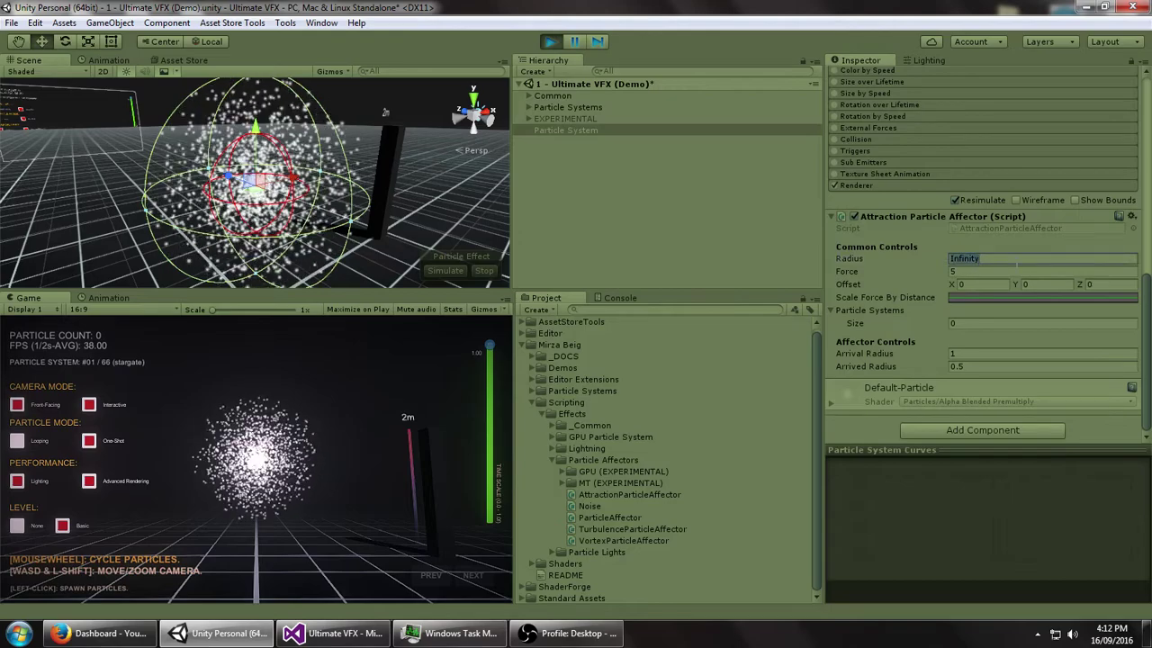
{"action": "type", "text": "5"}
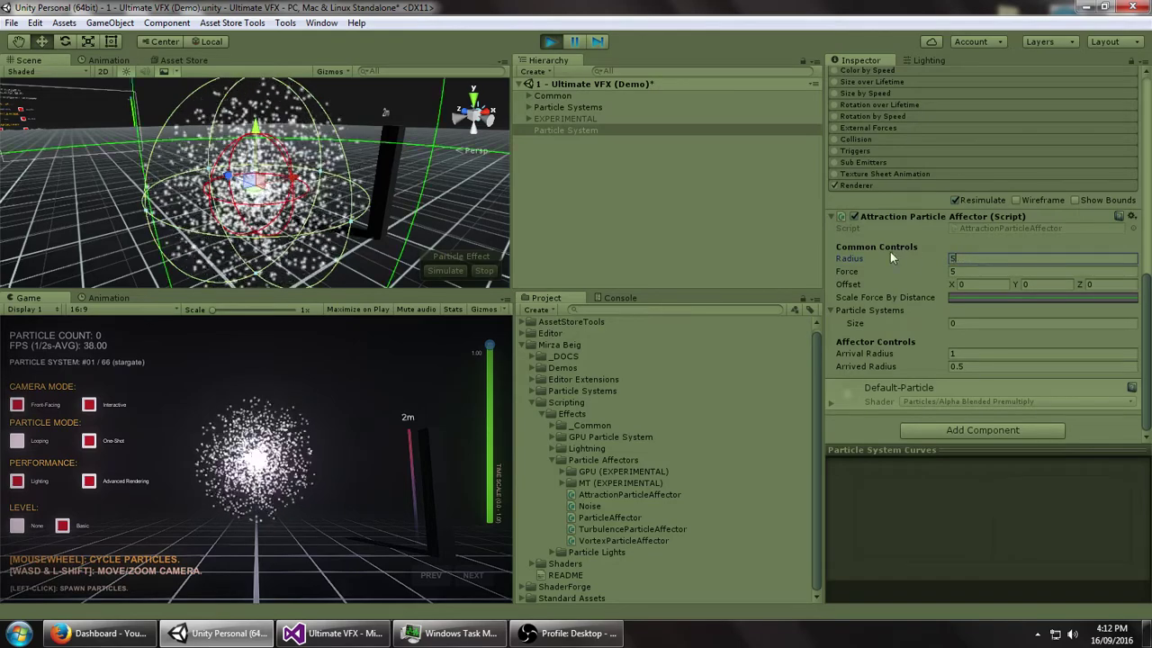
Reduce the attraction affector's radius to about 0.47 so it only reaches the core of the particle sphere
{"action": "scroll", "coordinate": [311, 112], "scroll_direction": "down", "scroll_amount": 5}
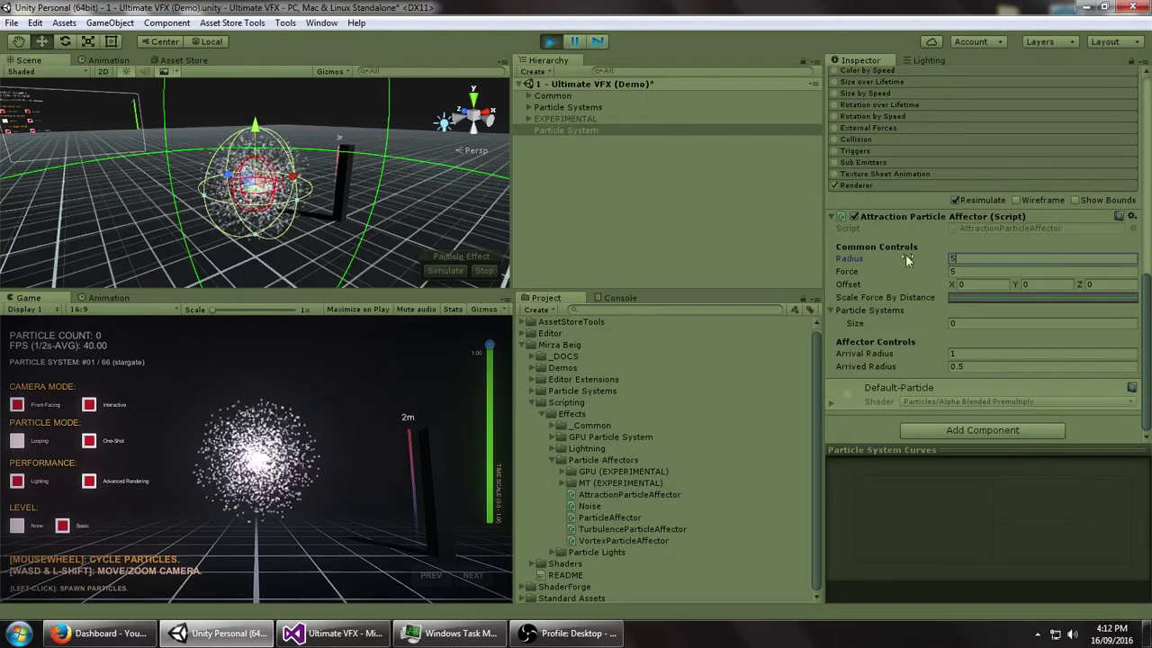
{"action": "left_click_drag", "start_coordinate": [918, 259], "coordinate": [737, 270]}
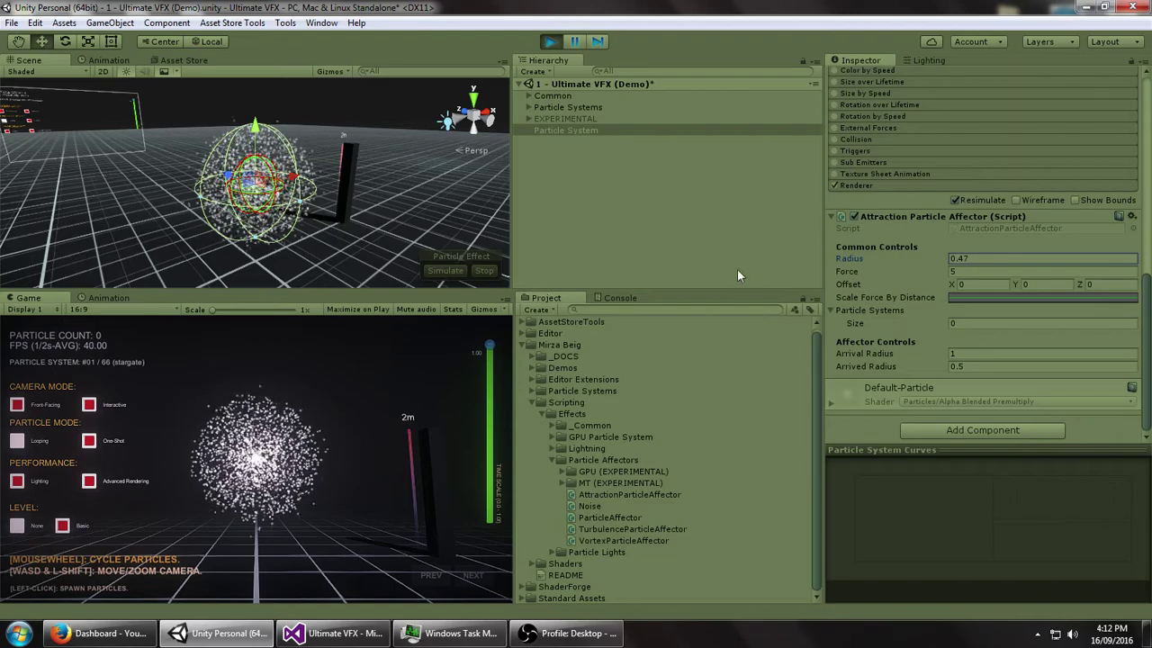
{"action": "scroll", "coordinate": [360, 193], "scroll_direction": "up", "scroll_amount": 4}
{"action": "left_click_drag", "start_coordinate": [346, 191], "coordinate": [387, 194], "text": "alt"}
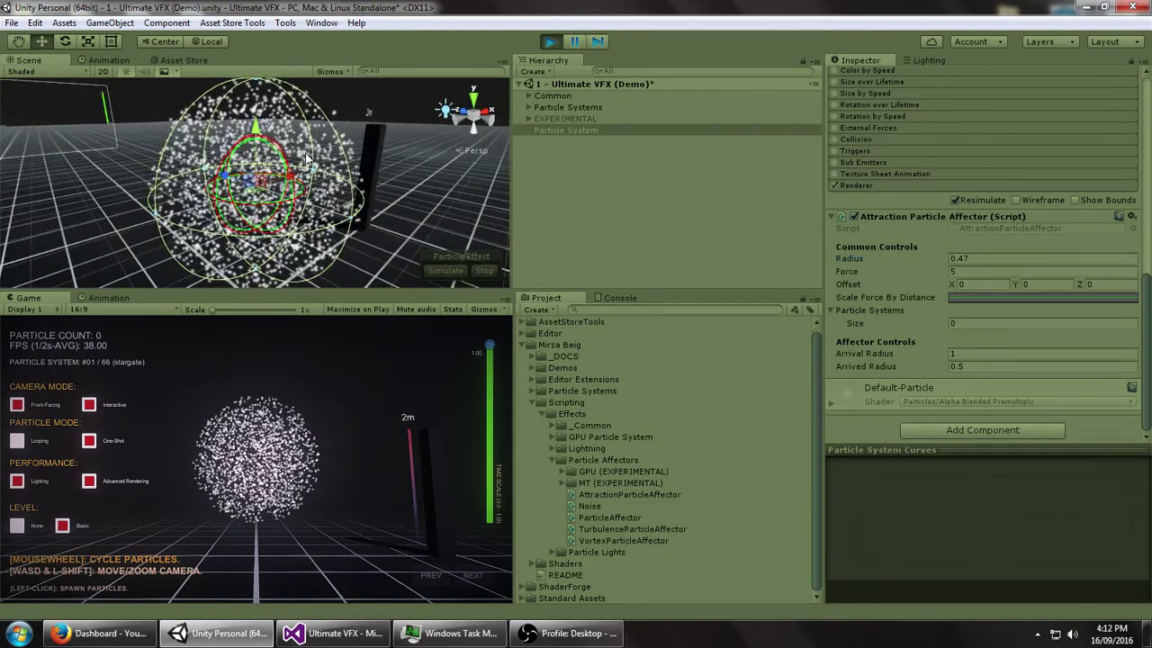
Enlarge the attraction affector's radius to about 1.44 and finally to 4
{"action": "left_click_drag", "start_coordinate": [913, 259], "coordinate": [931, 258]}
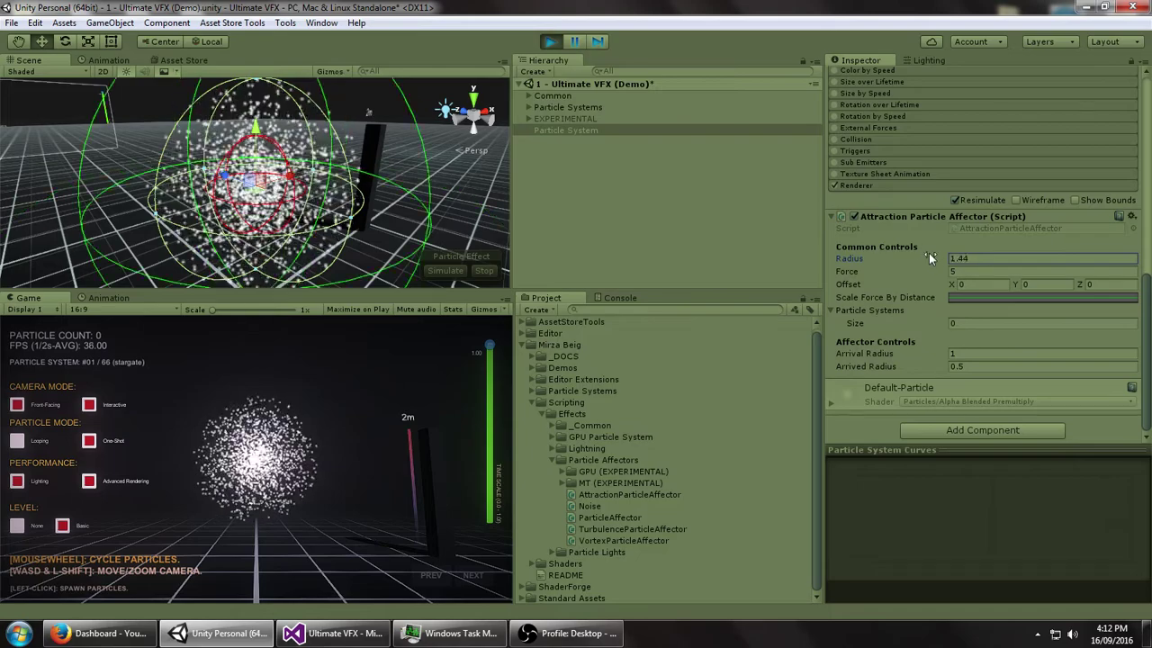
{"action": "scroll", "coordinate": [1005, 259], "scroll_direction": "up", "scroll_amount": 7}
{"action": "scroll", "coordinate": [1007, 261], "scroll_direction": "down", "scroll_amount": 5}
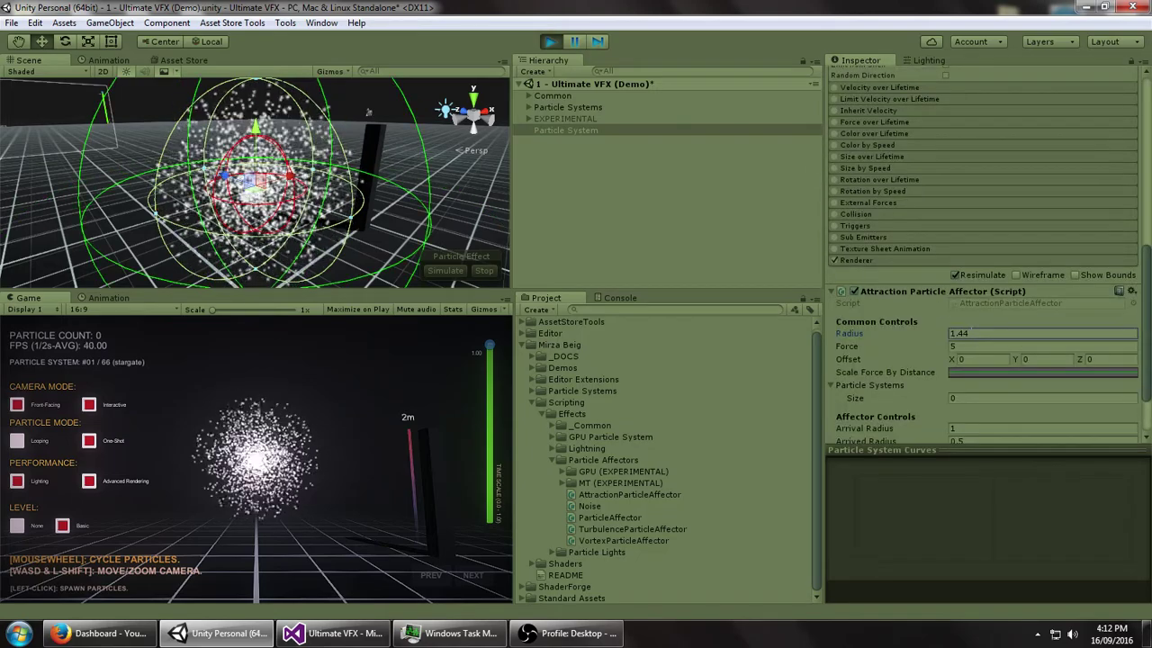
{"action": "scroll", "coordinate": [1080, 342], "scroll_direction": "down", "scroll_amount": 3}
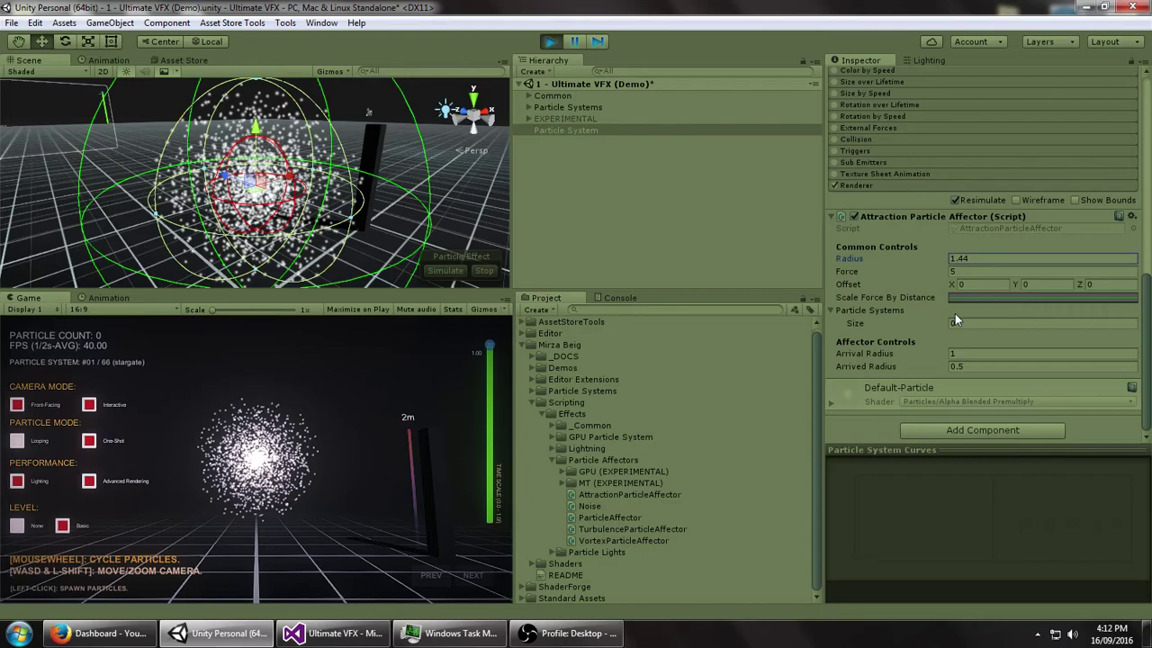
{"action": "left_click", "coordinate": [895, 256]}
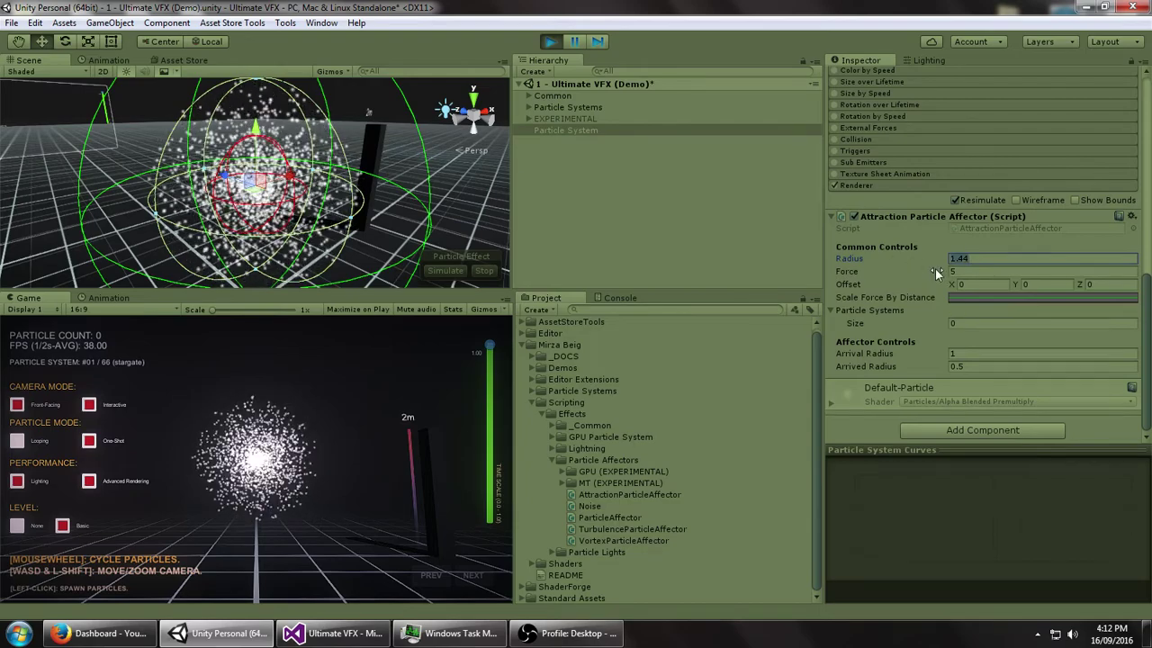
{"action": "type", "text": "4"}
Try a negative force of about -9.86 on the attraction affector, and undo the change
{"action": "mouse_move", "coordinate": [915, 271]}
{"action": "left_mouse_down"}
{"action": "mouse_move", "coordinate": [1016, 266]}
{"action": "mouse_move", "coordinate": [897, 274]}
{"action": "left_mouse_up"}
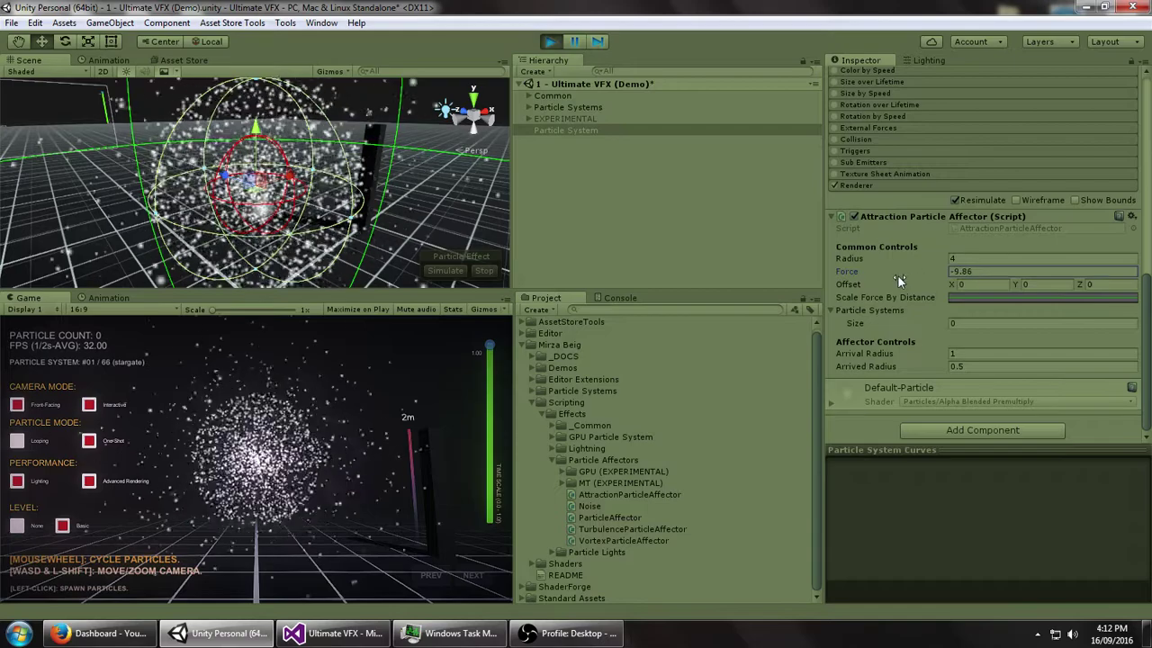
{"action": "key", "text": "ctrl+z"}
{"action": "scroll", "coordinate": [243, 159], "scroll_direction": "down", "scroll_amount": 4}
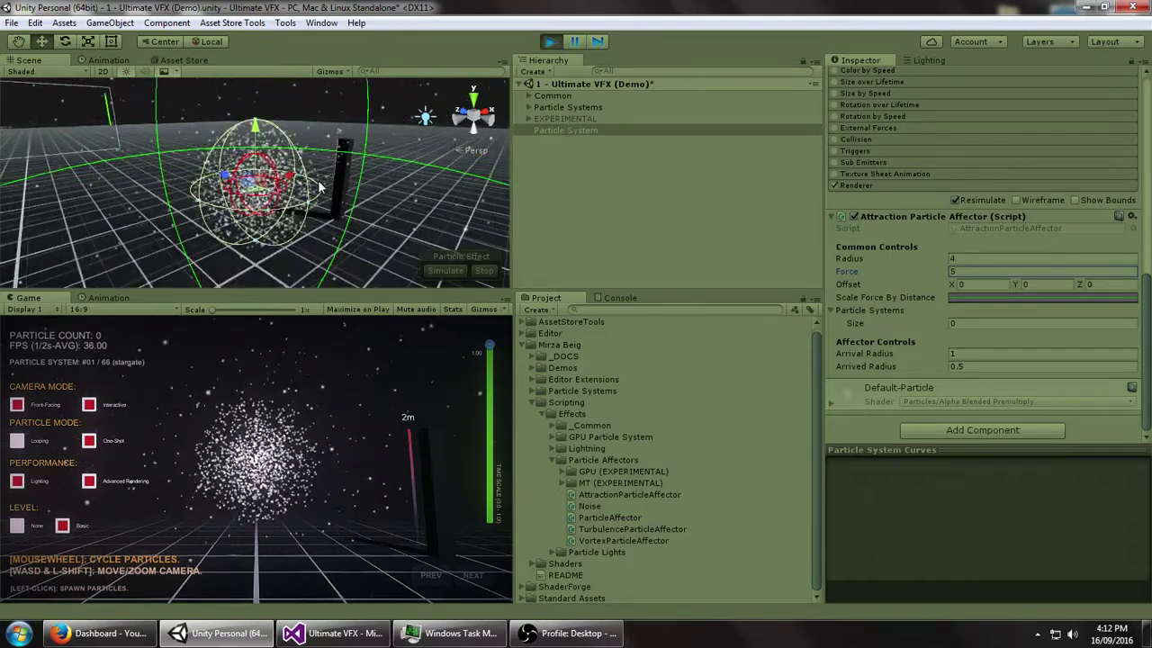
Set the radius of the particle system's spherical emission shape to 2
{"action": "left_click_drag", "start_coordinate": [317, 184], "coordinate": [336, 194], "text": "alt"}
{"action": "left_click_drag", "start_coordinate": [1148, 336], "coordinate": [1150, 198]}
{"action": "scroll", "coordinate": [1035, 297], "scroll_direction": "down", "scroll_amount": 1}
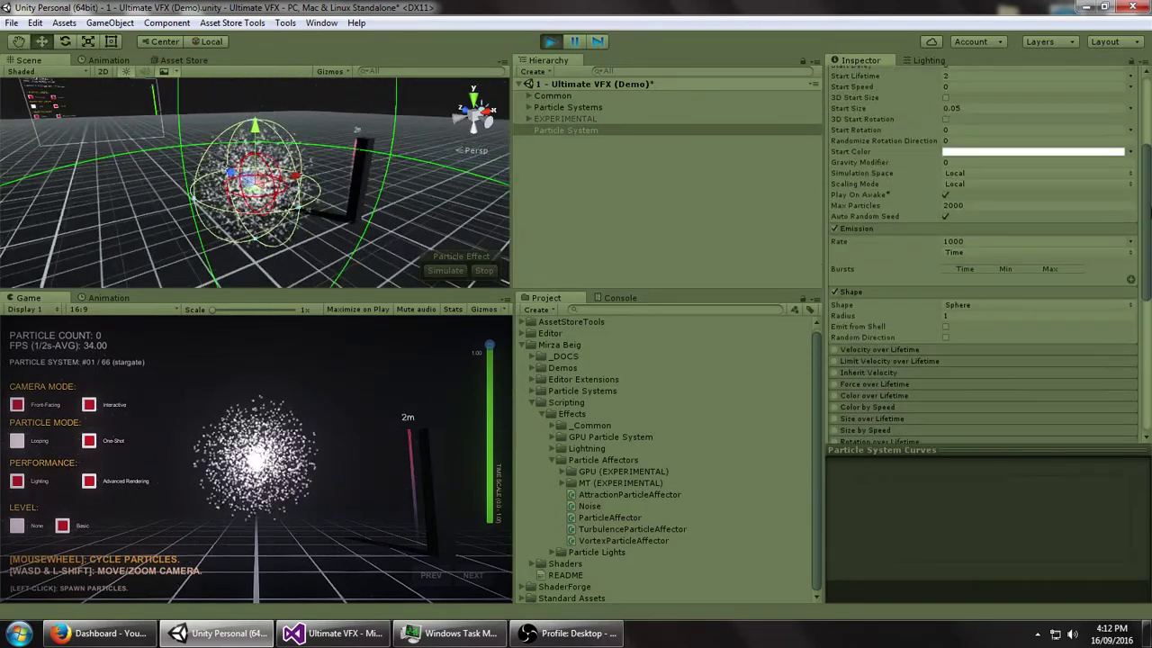
{"action": "left_click", "coordinate": [961, 314]}
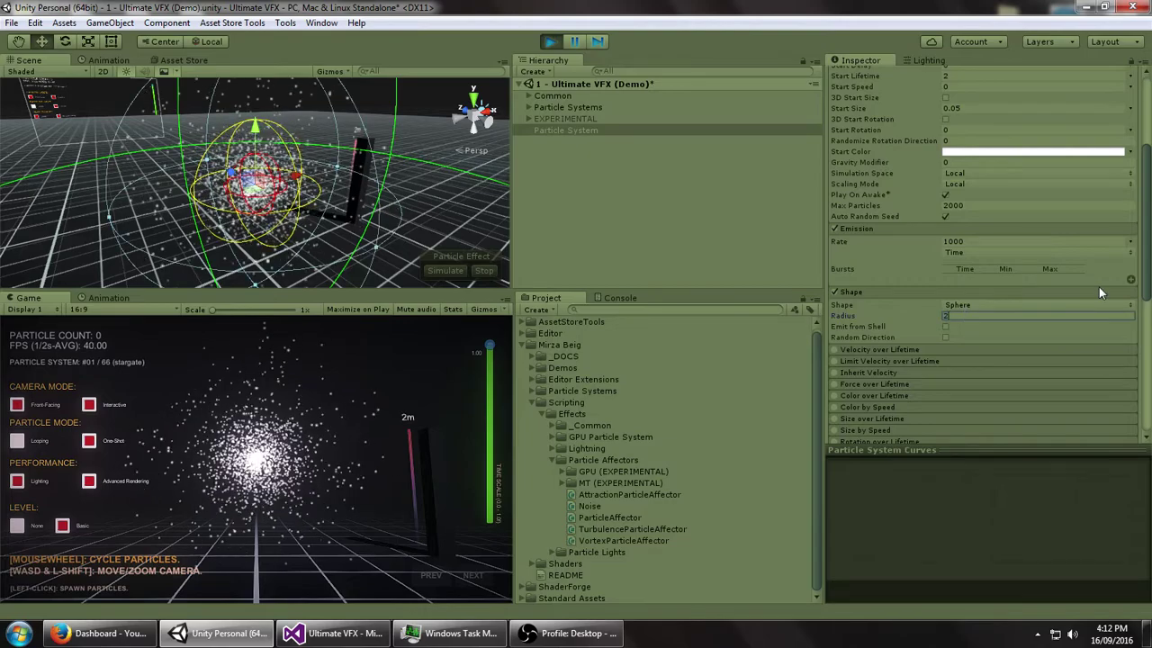
Try shifting the attraction affector's offset along the Y axis, and undo the change
{"action": "scroll", "coordinate": [990, 315], "scroll_direction": "down", "scroll_amount": 5}
{"action": "left_click_drag", "start_coordinate": [333, 140], "coordinate": [335, 173], "text": "alt"}
{"action": "scroll", "coordinate": [310, 180], "scroll_direction": "down", "scroll_amount": 3}
{"action": "left_click_drag", "start_coordinate": [1012, 283], "coordinate": [1038, 281]}
{"action": "key", "text": "ctrl+z"}
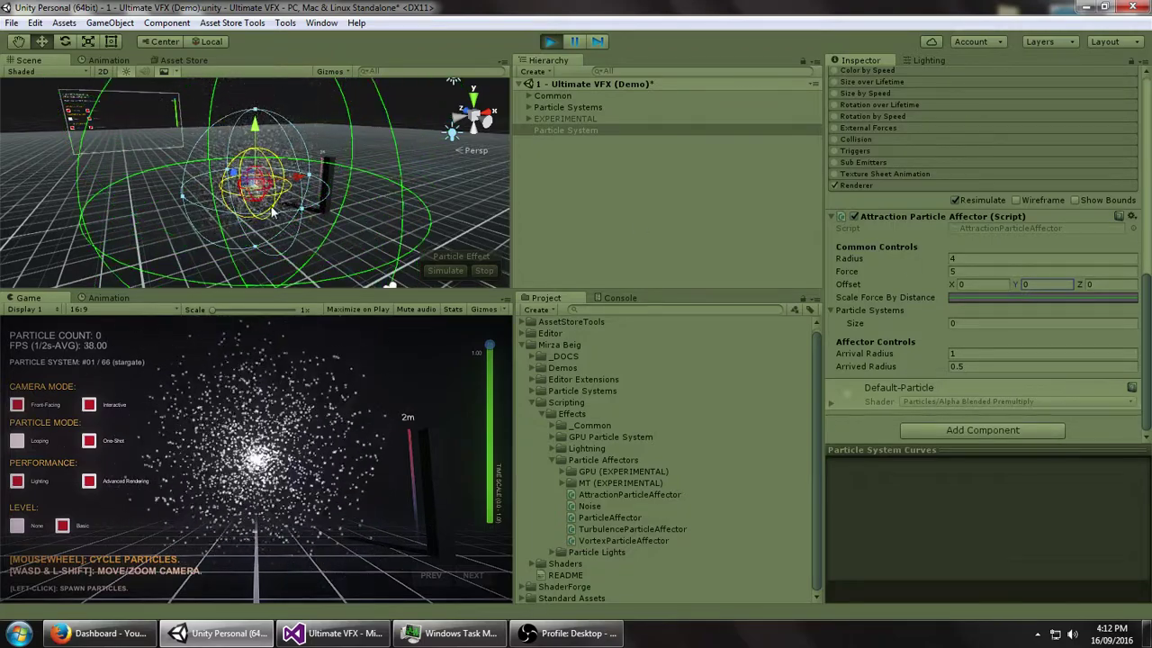
{"action": "left_click_drag", "start_coordinate": [271, 206], "coordinate": [240, 197], "text": "alt"}
{"action": "key", "text": "ctrl+z"}
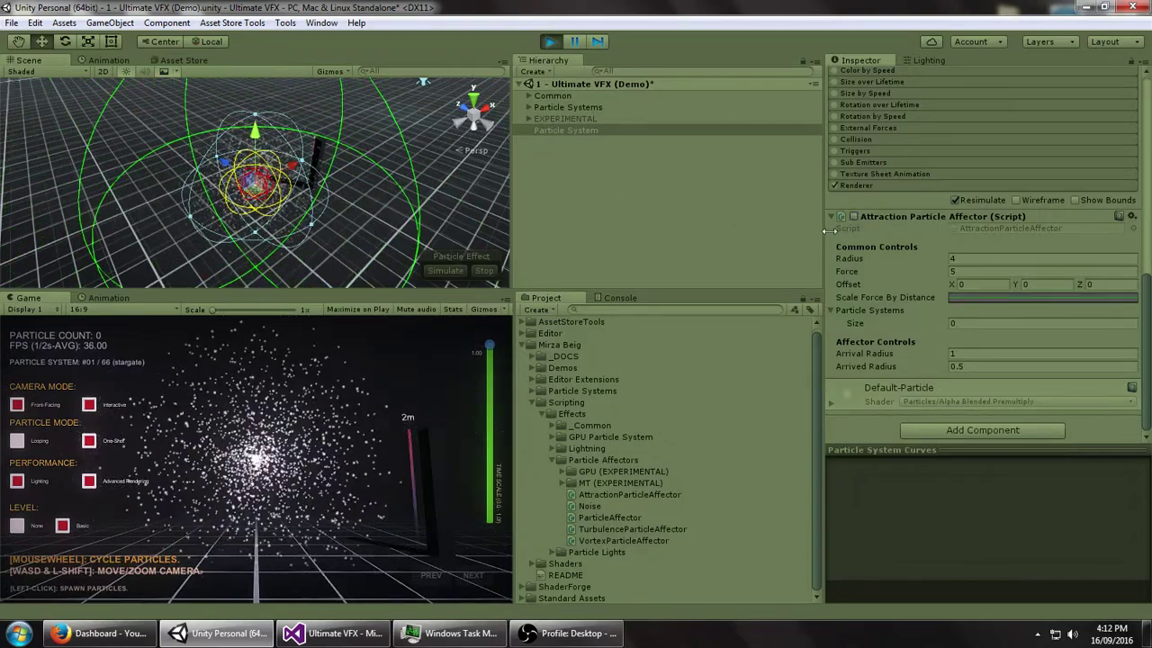
Create an empty GameObject in the scene and reset its transform
{"action": "left_click", "coordinate": [637, 189]}
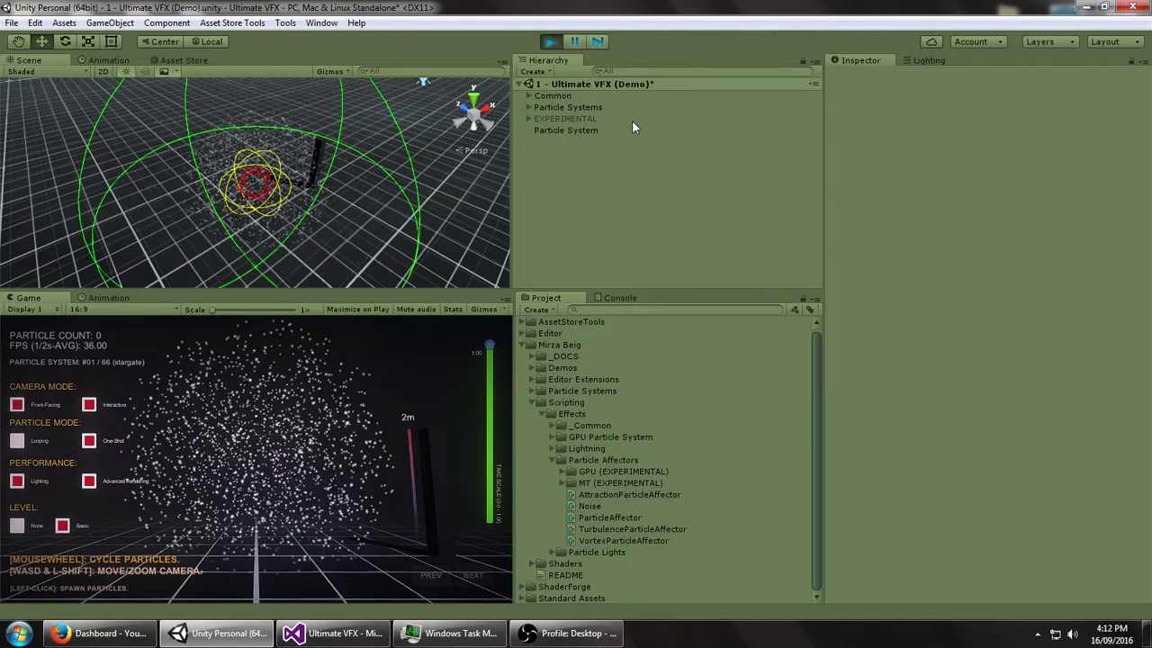
{"action": "key", "text": "ctrl+shift+n"}
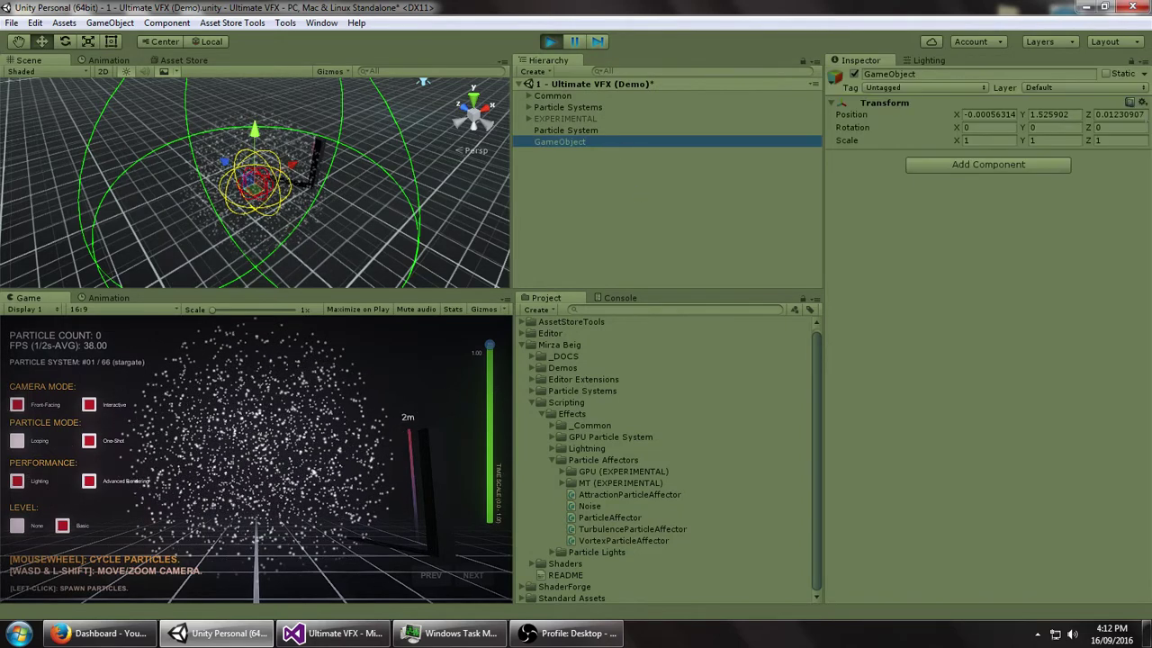
{"action": "left_click", "coordinate": [1142, 103]}
{"action": "left_click", "coordinate": [1008, 116]}
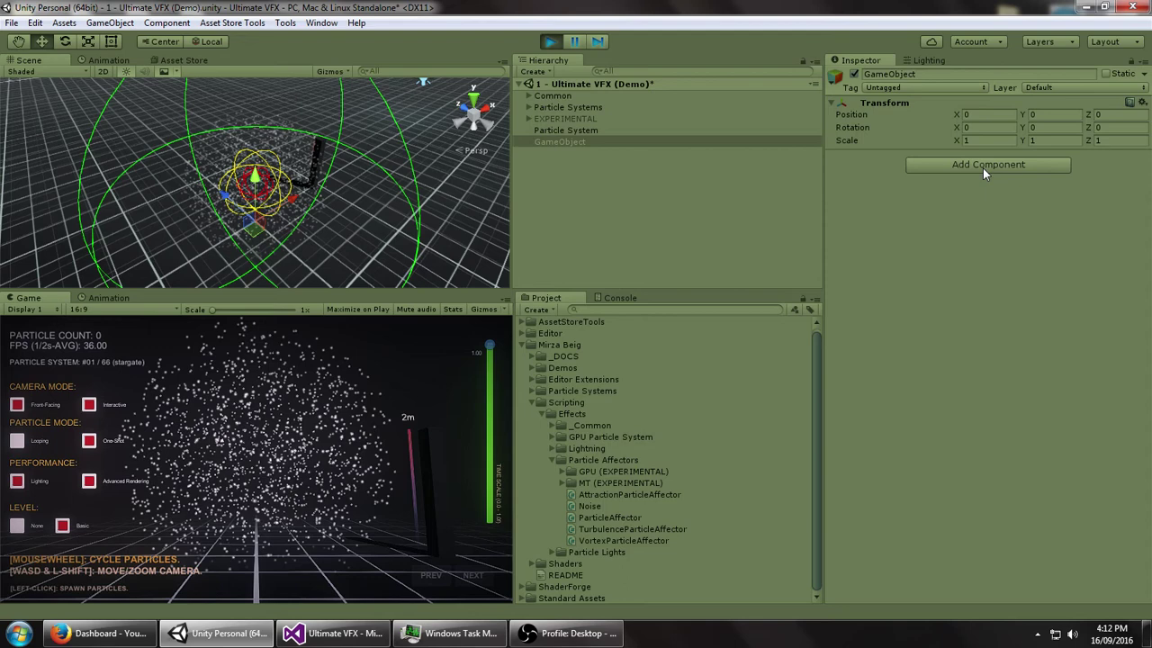
Copy the attraction affector from Particle System onto GameObject as a new component and enable it there
{"action": "left_click", "coordinate": [591, 131]}
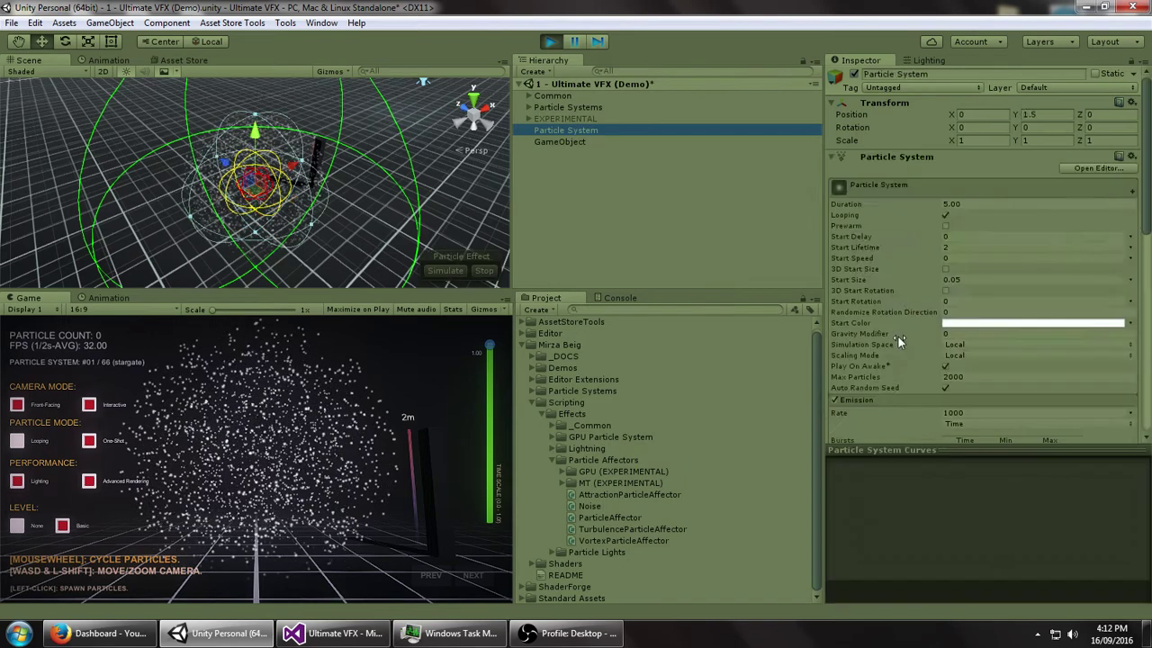
{"action": "scroll", "coordinate": [897, 334], "scroll_direction": "down", "scroll_amount": 5}
{"action": "right_click", "coordinate": [884, 221]}
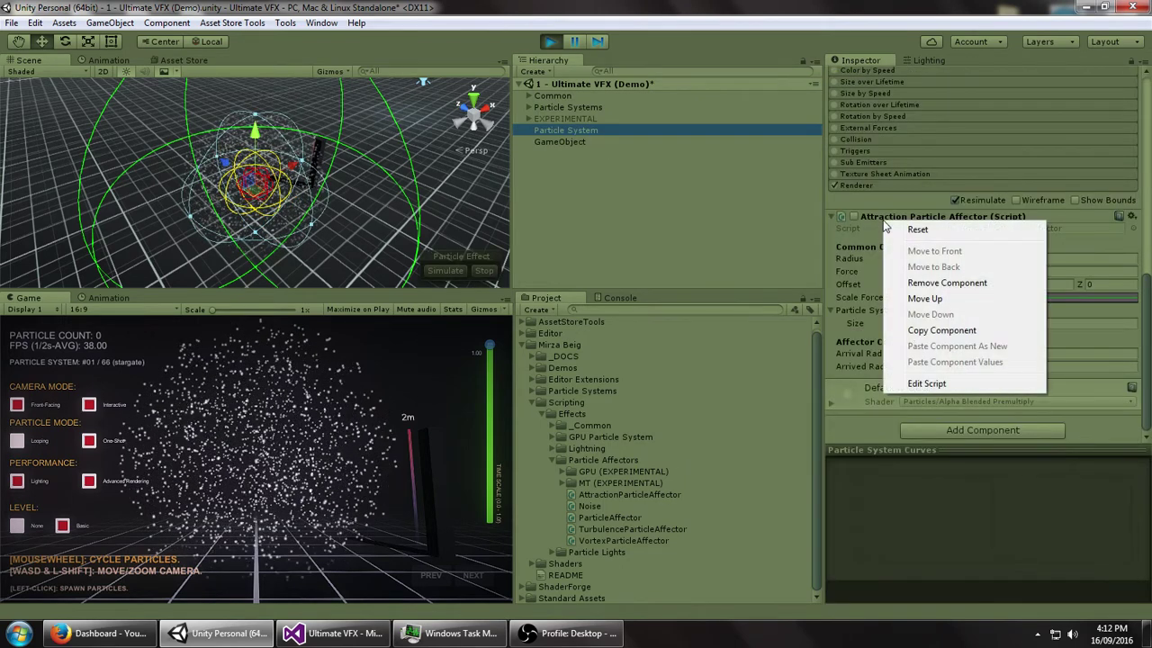
{"action": "left_click", "coordinate": [923, 330]}
{"action": "left_click", "coordinate": [560, 142]}
{"action": "right_click", "coordinate": [891, 114]}
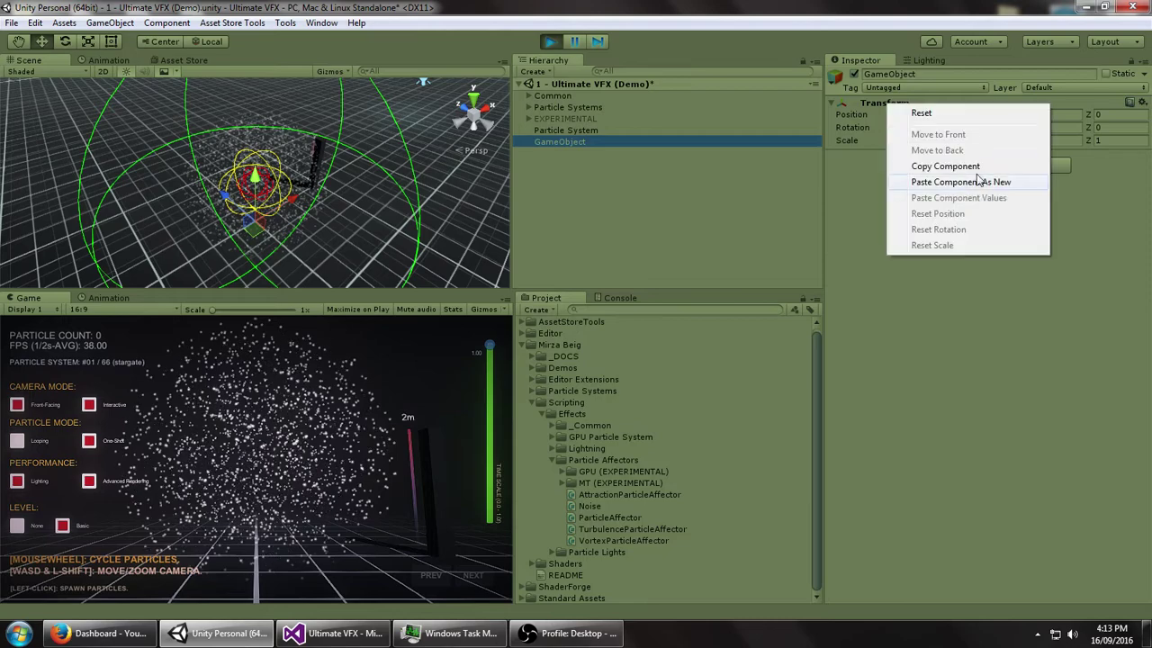
{"action": "left_click", "coordinate": [971, 181]}
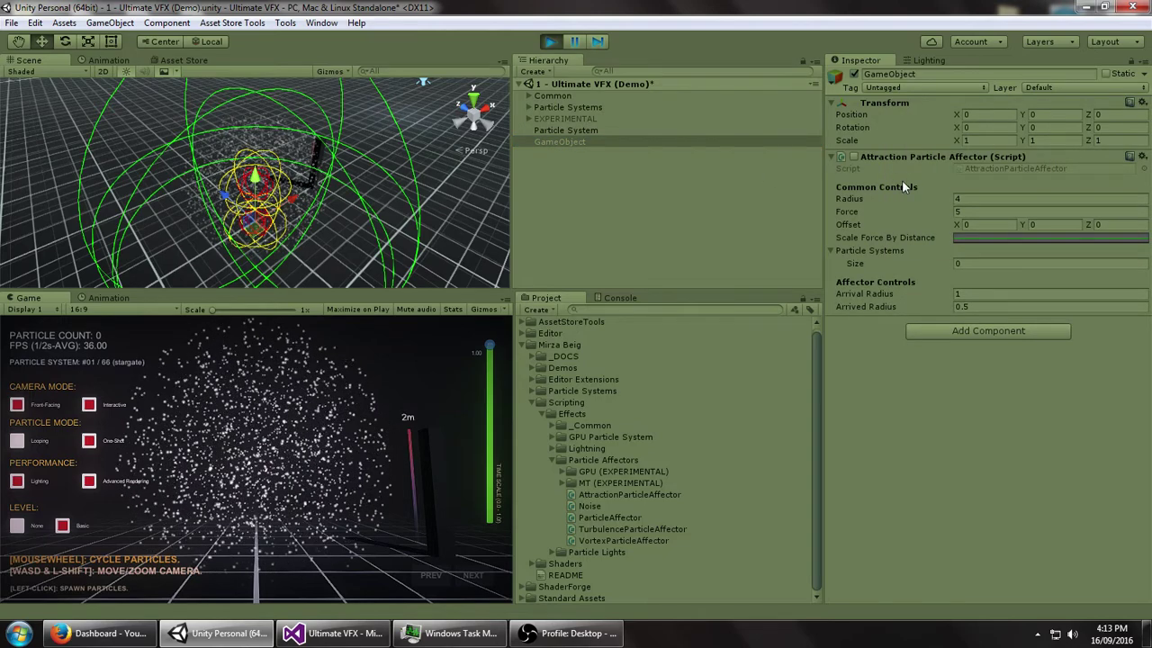
{"action": "left_click", "coordinate": [853, 157]}
{"action": "left_click_drag", "start_coordinate": [378, 86], "coordinate": [372, 113], "text": "alt"}
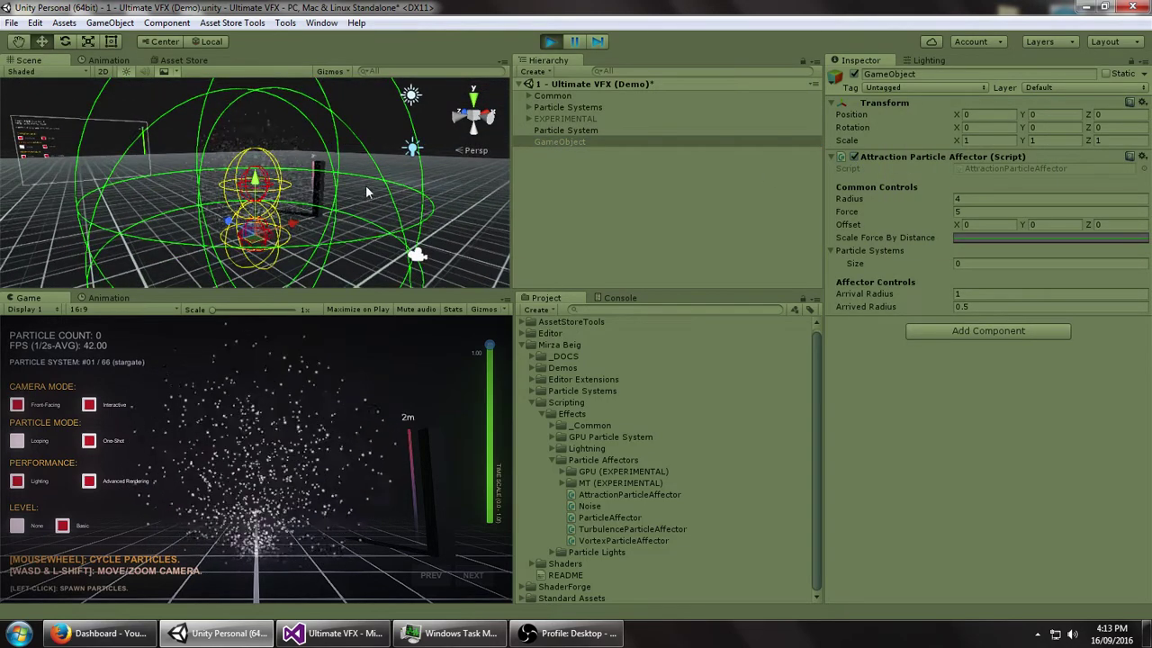
Add a second particle system to the scene, and check the attraction affector on the original Particle System
{"action": "left_click_drag", "start_coordinate": [351, 216], "coordinate": [291, 201], "text": "alt"}
{"action": "left_click", "coordinate": [536, 72]}
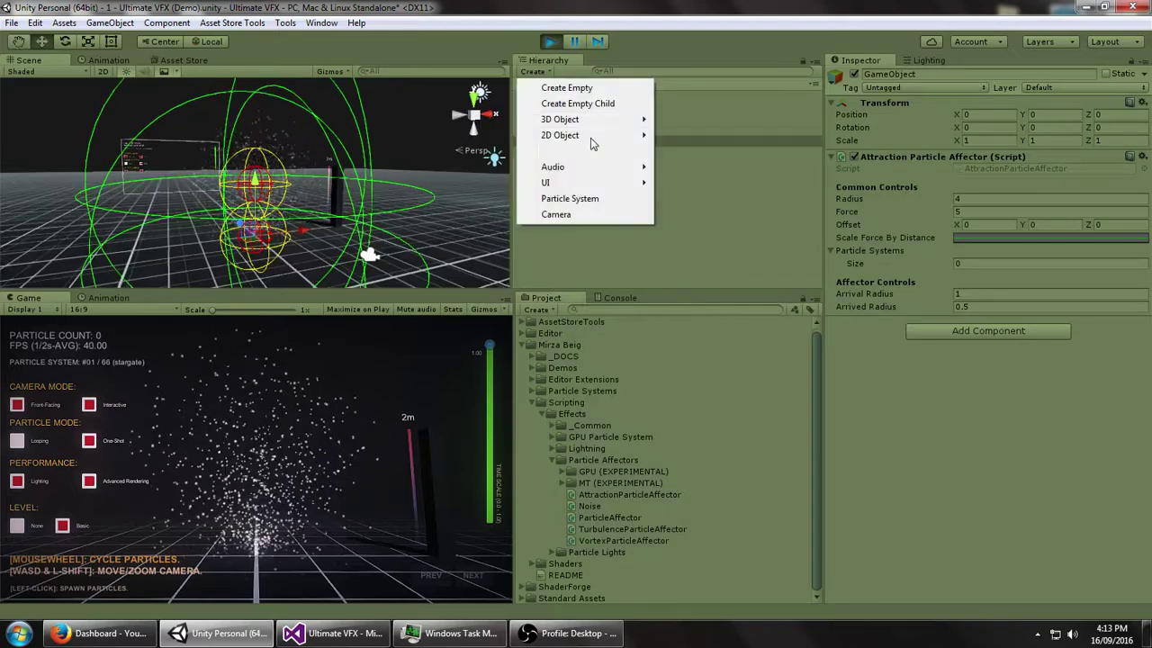
{"action": "left_click", "coordinate": [594, 200]}
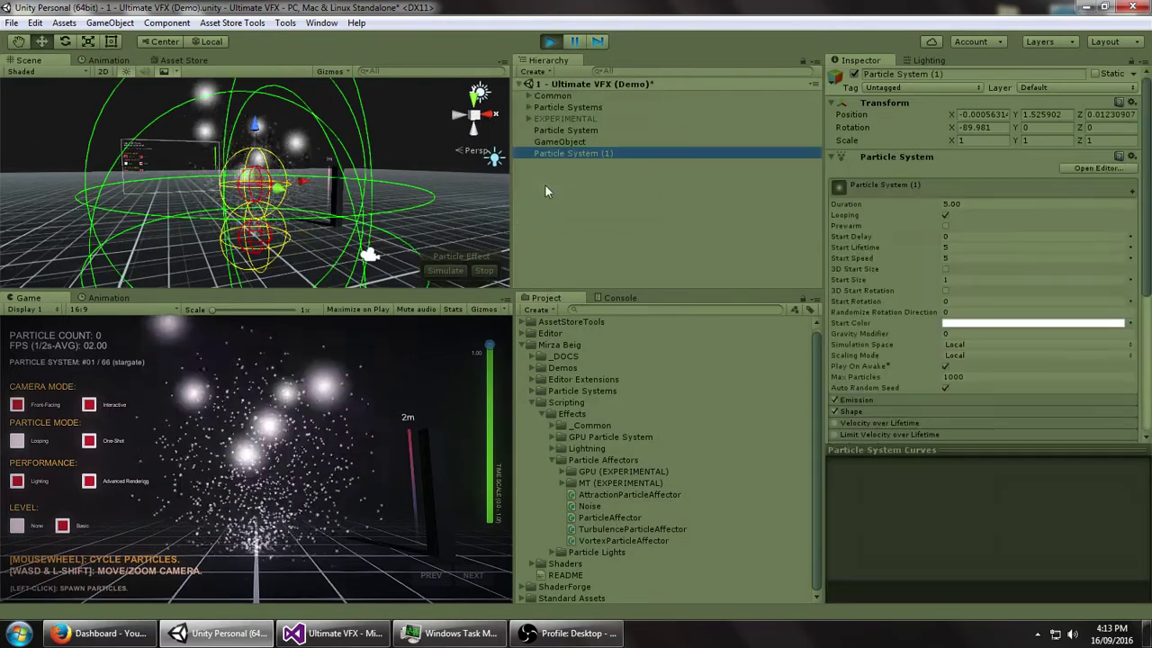
{"action": "left_click", "coordinate": [557, 133]}
{"action": "scroll", "coordinate": [1035, 234], "scroll_direction": "down", "scroll_amount": 5}
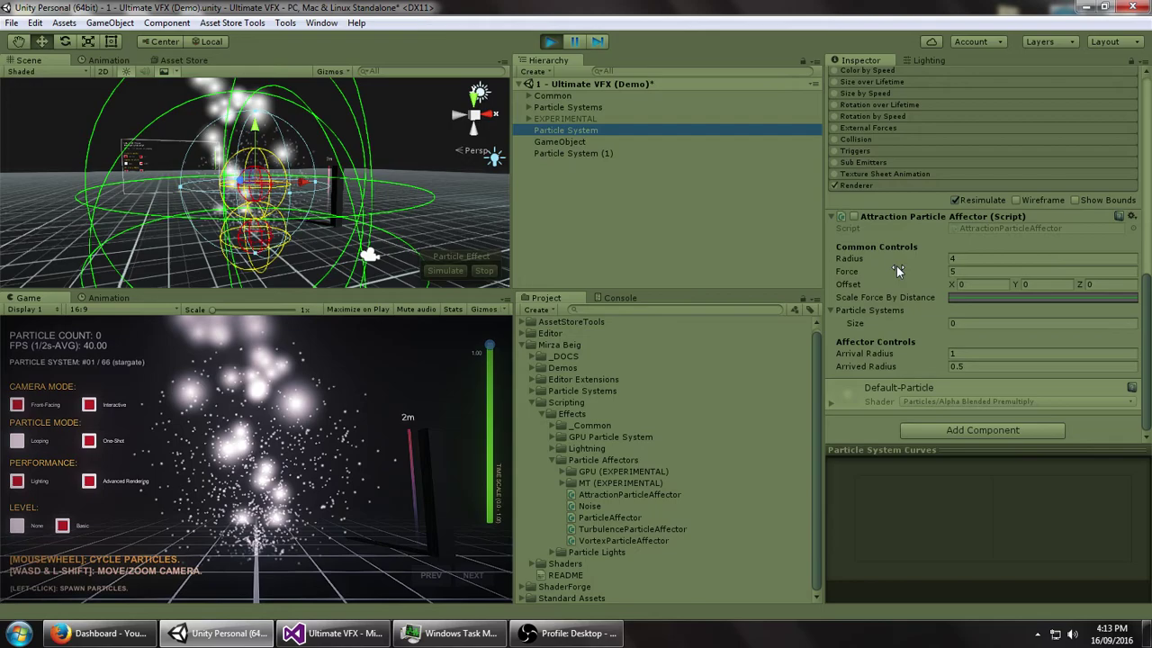
Move GameObject below Particle System (1) in the object hierarchy and deactivate Particle System (1)
{"action": "left_click", "coordinate": [590, 153]}
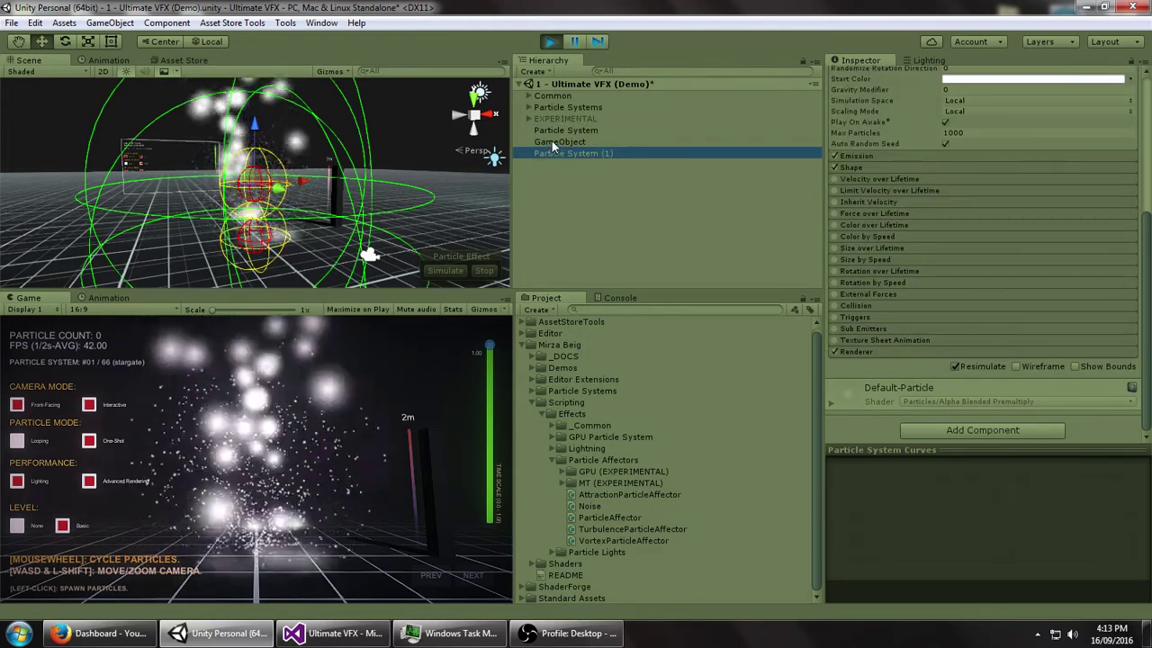
{"action": "left_click", "coordinate": [554, 142]}
{"action": "left_click_drag", "start_coordinate": [555, 143], "coordinate": [565, 163]}
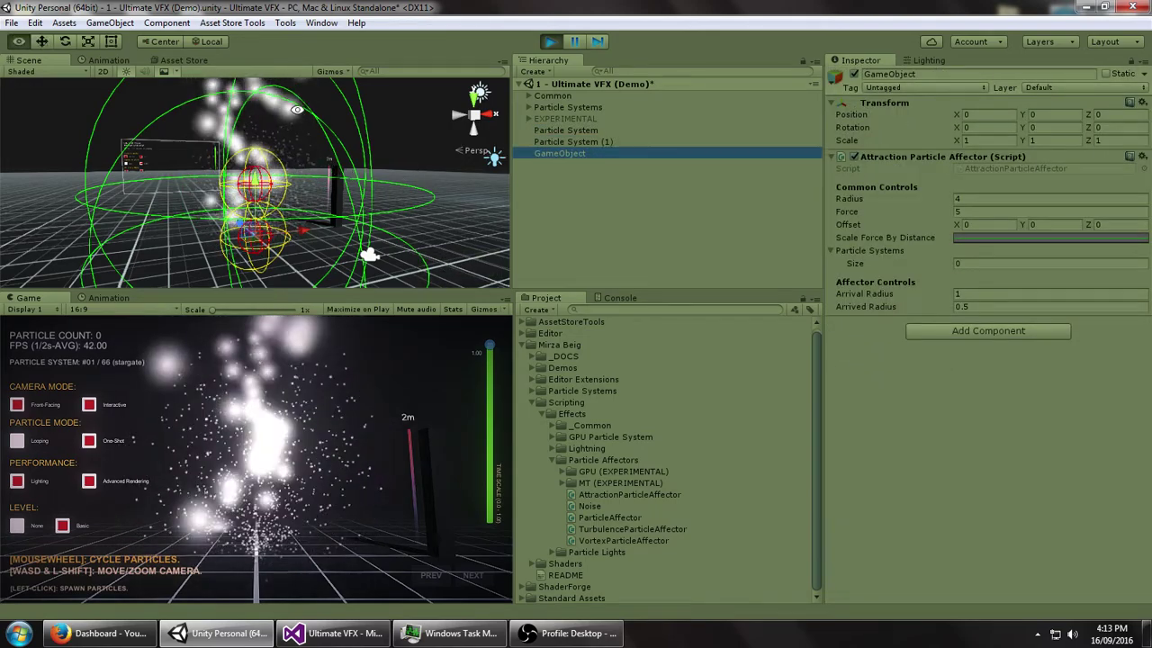
{"action": "left_click_drag", "start_coordinate": [171, 112], "coordinate": [297, 135], "text": "alt"}
{"action": "left_click", "coordinate": [615, 140]}
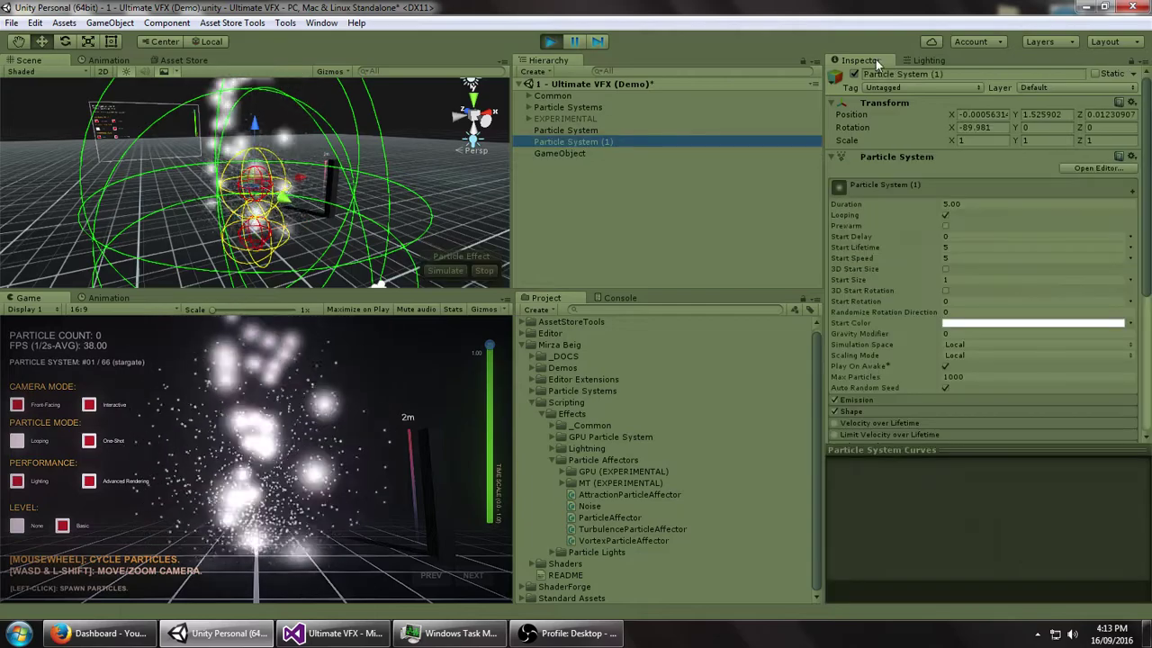
{"action": "left_click", "coordinate": [853, 74]}
Move GameObject beside the particle sphere, to about X 1.85, Y 1.65, Z 1.06
{"action": "left_click_drag", "start_coordinate": [405, 175], "coordinate": [369, 183], "text": "alt"}
{"action": "left_click", "coordinate": [562, 155]}
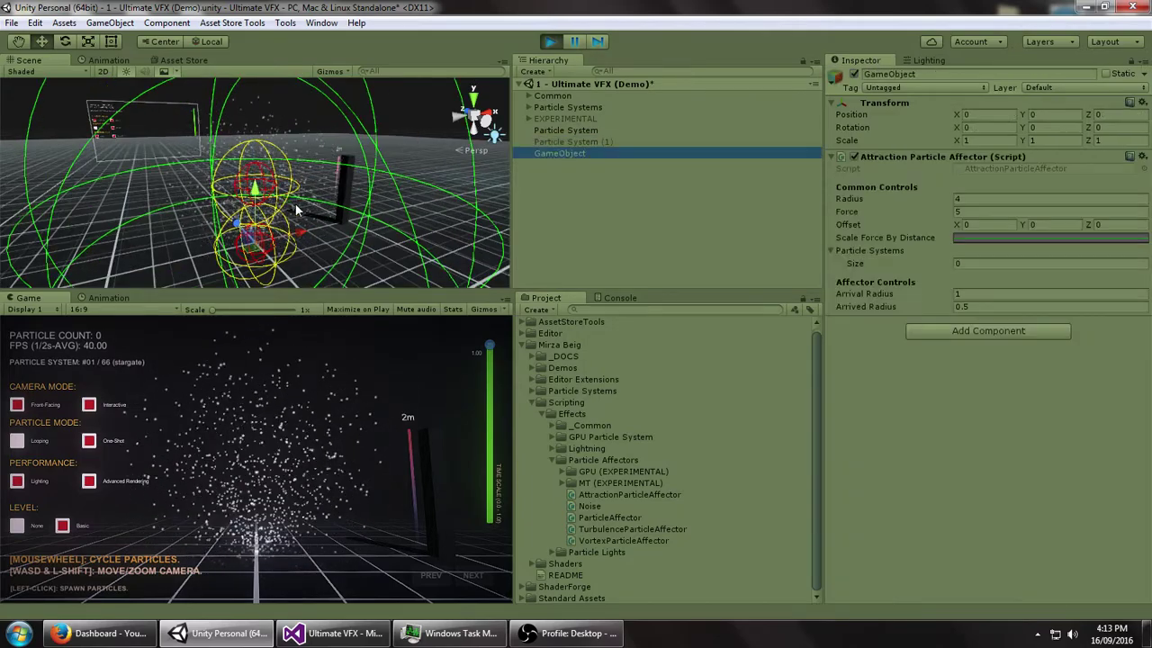
{"action": "left_click_drag", "start_coordinate": [254, 227], "coordinate": [299, 203], "text": "alt"}
{"action": "left_click_drag", "start_coordinate": [291, 161], "coordinate": [291, 99]}
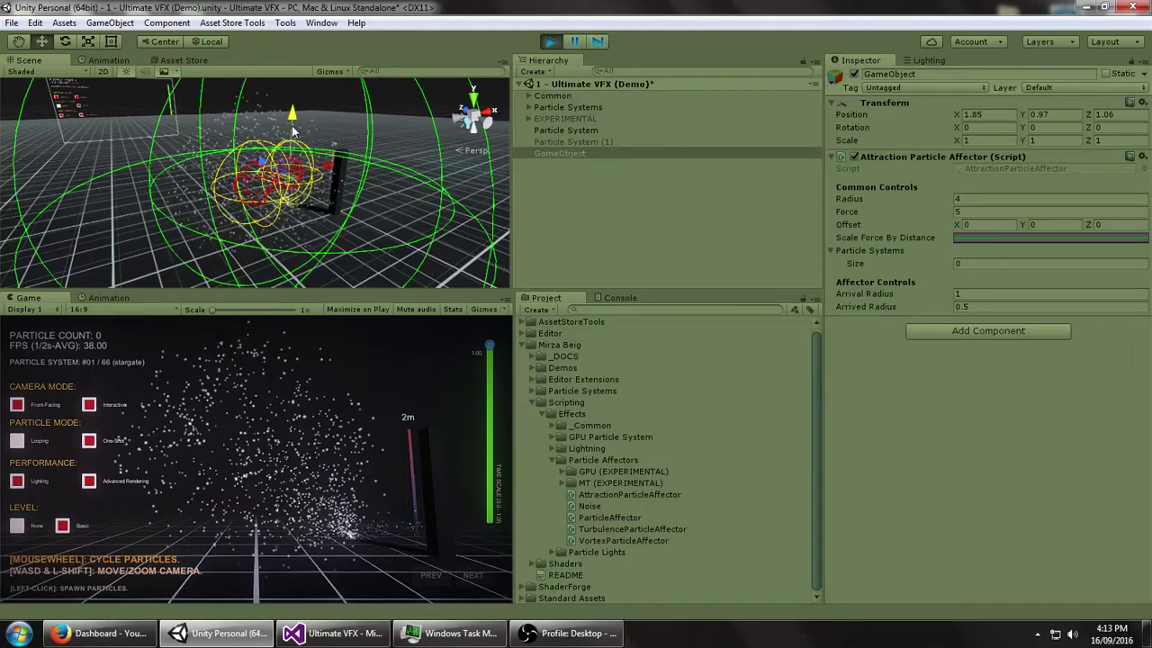
Set the force of GameObject's attraction affector to -5 to repel the particles
{"action": "left_click", "coordinate": [974, 212]}
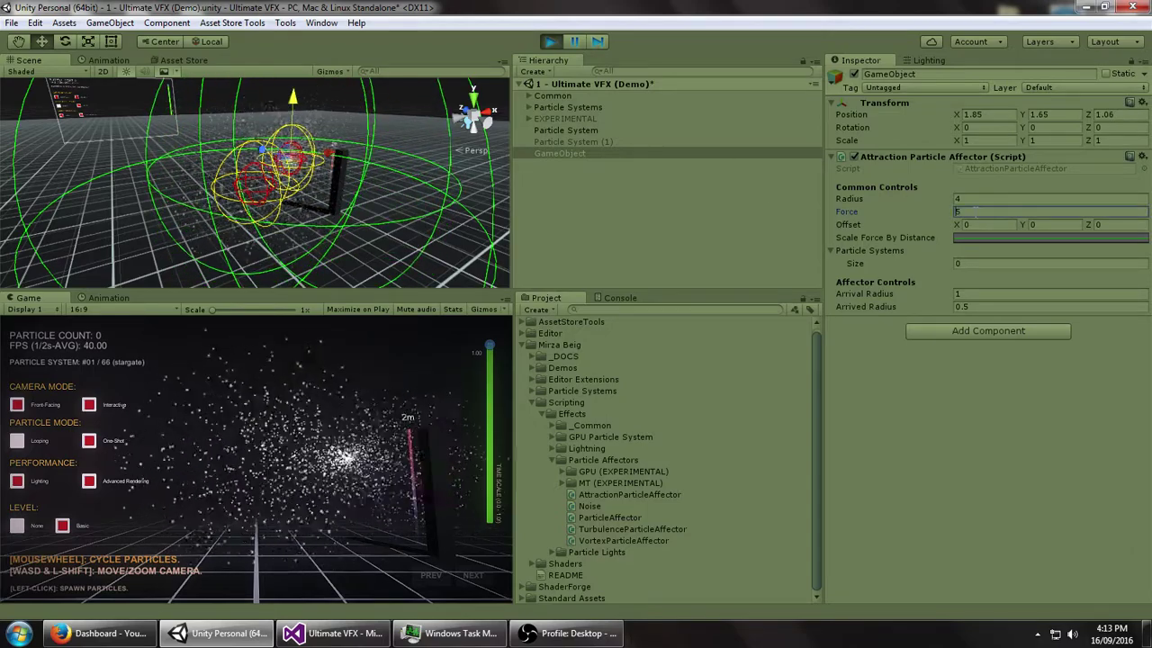
{"action": "key", "text": "Left"}
{"action": "type", "text": "-"}
{"action": "left_click_drag", "start_coordinate": [321, 213], "coordinate": [289, 221], "text": "alt"}
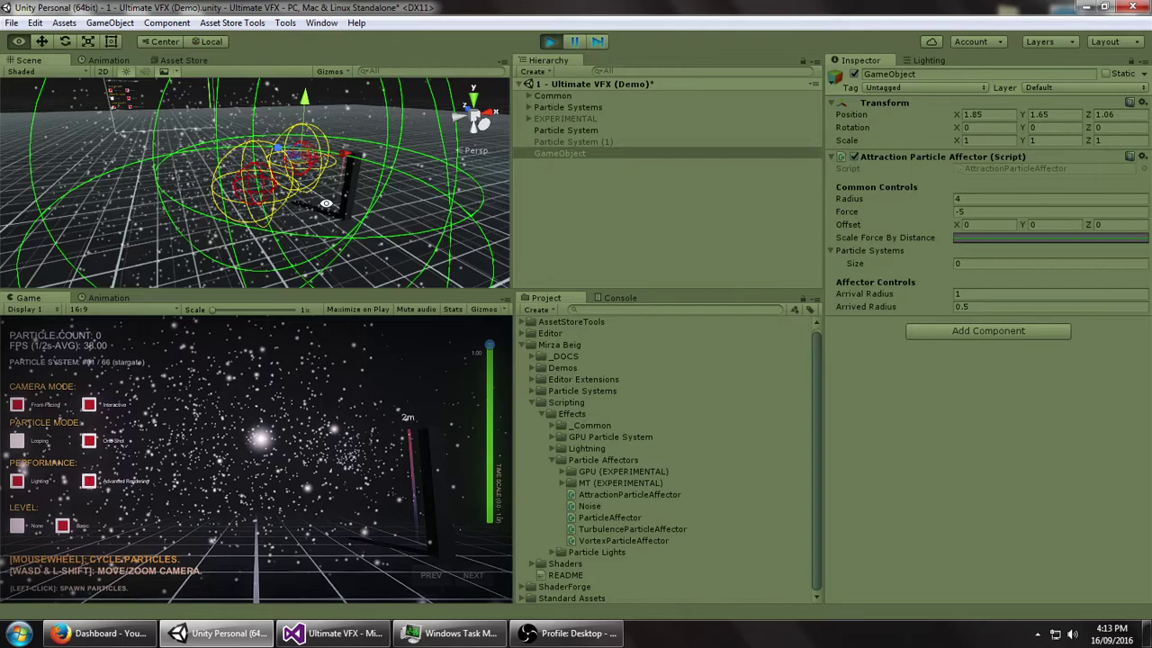
Weaken the repulsion of GameObject's attraction affector to a force of -1 and set its radius to 2
{"action": "left_click", "coordinate": [961, 212]}
{"action": "type", "text": "-1"}
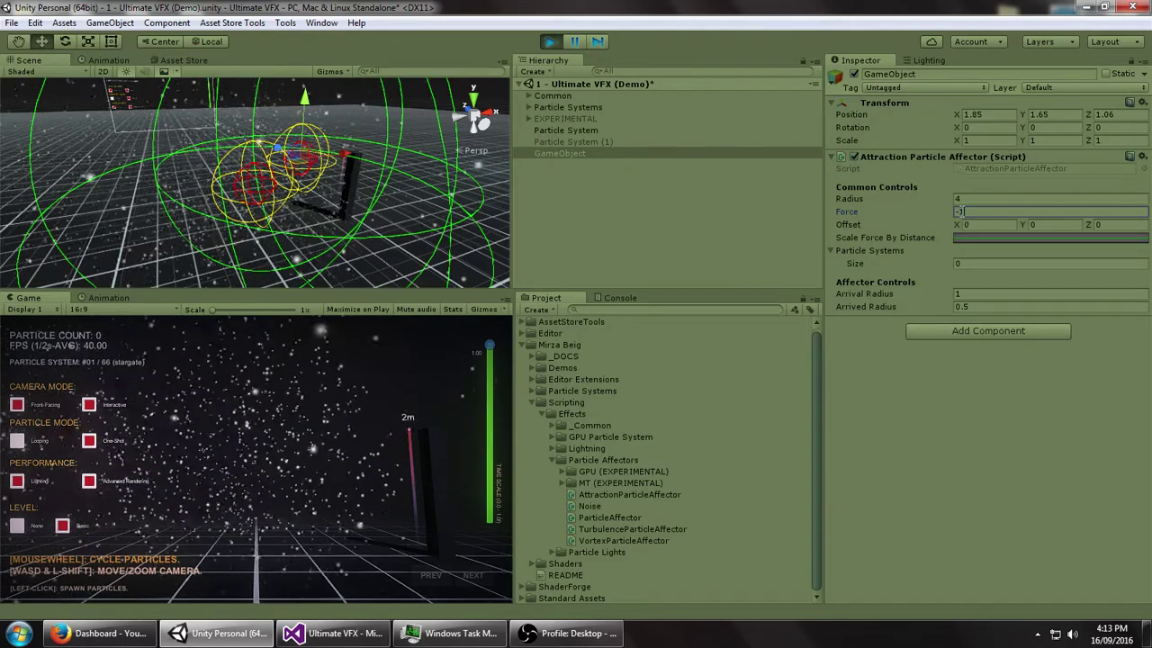
{"action": "left_click", "coordinate": [954, 198]}
{"action": "type", "text": "22"}
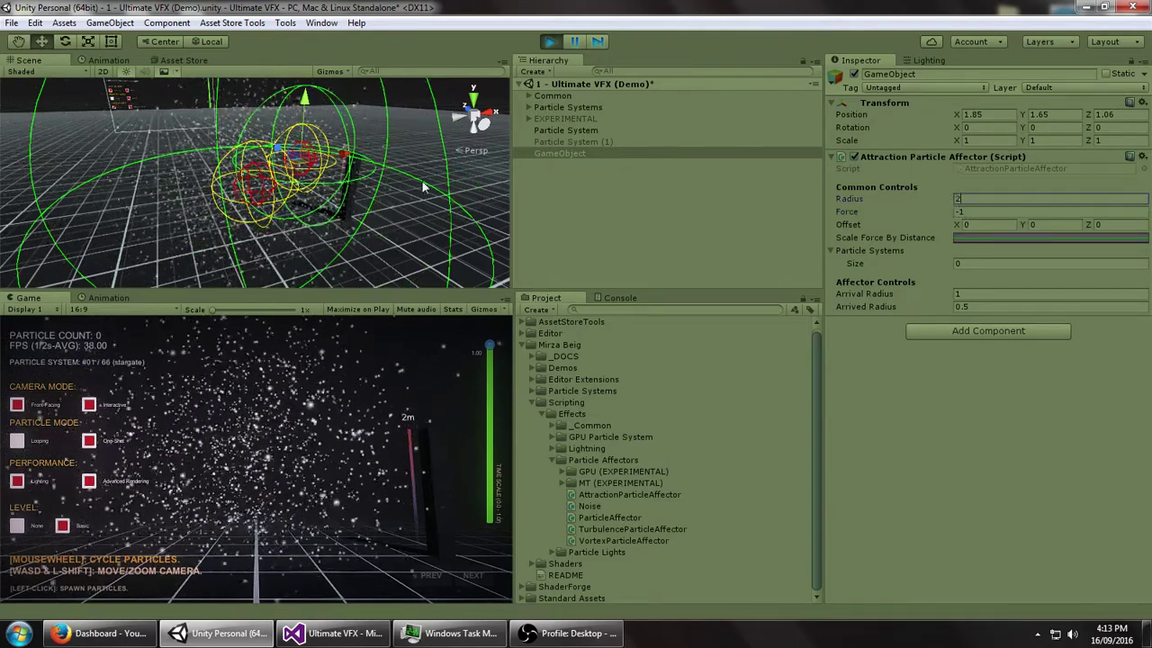
Set the force of GameObject's attraction affector to 5 and move GameObject to about X -0.67, Y 1.65, Z -0.16
{"action": "left_click_drag", "start_coordinate": [423, 181], "coordinate": [238, 206], "text": "alt"}
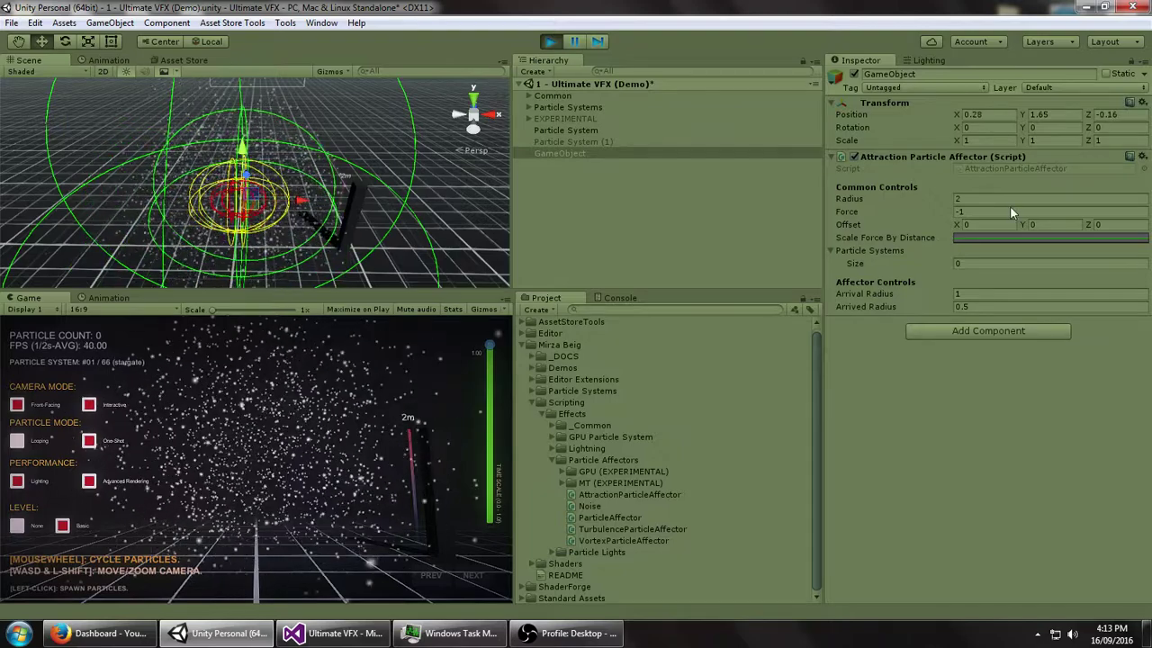
{"action": "left_click", "coordinate": [964, 213]}
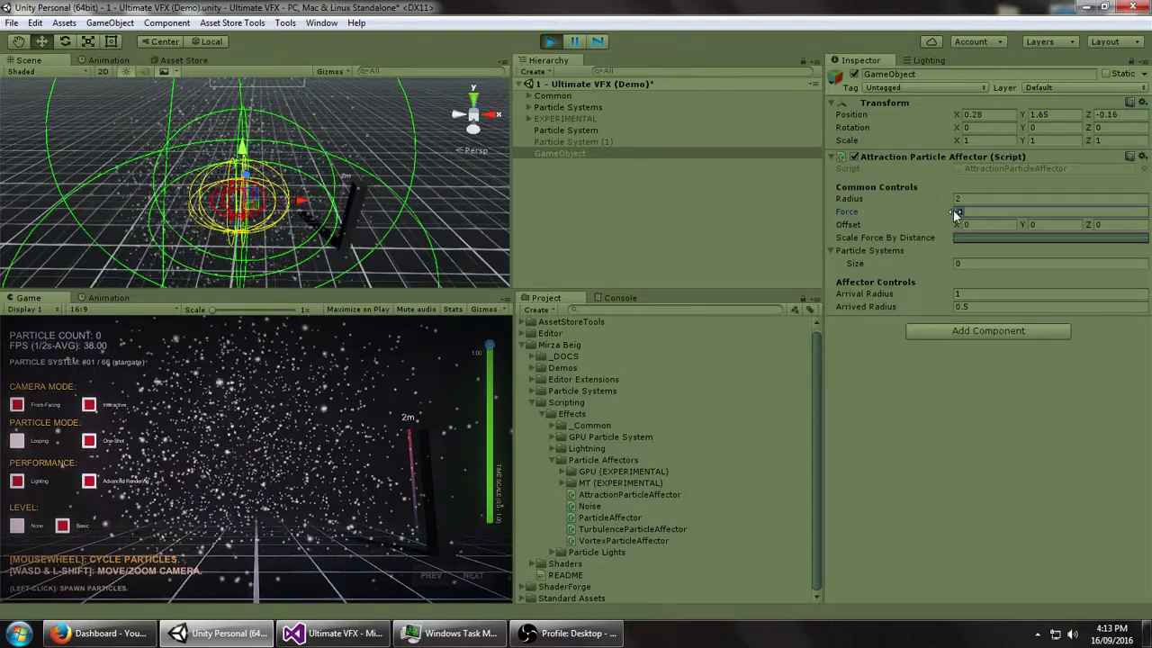
{"action": "type", "text": "5"}
{"action": "key", "text": "Return"}
{"action": "left_click_drag", "start_coordinate": [272, 208], "coordinate": [232, 189]}
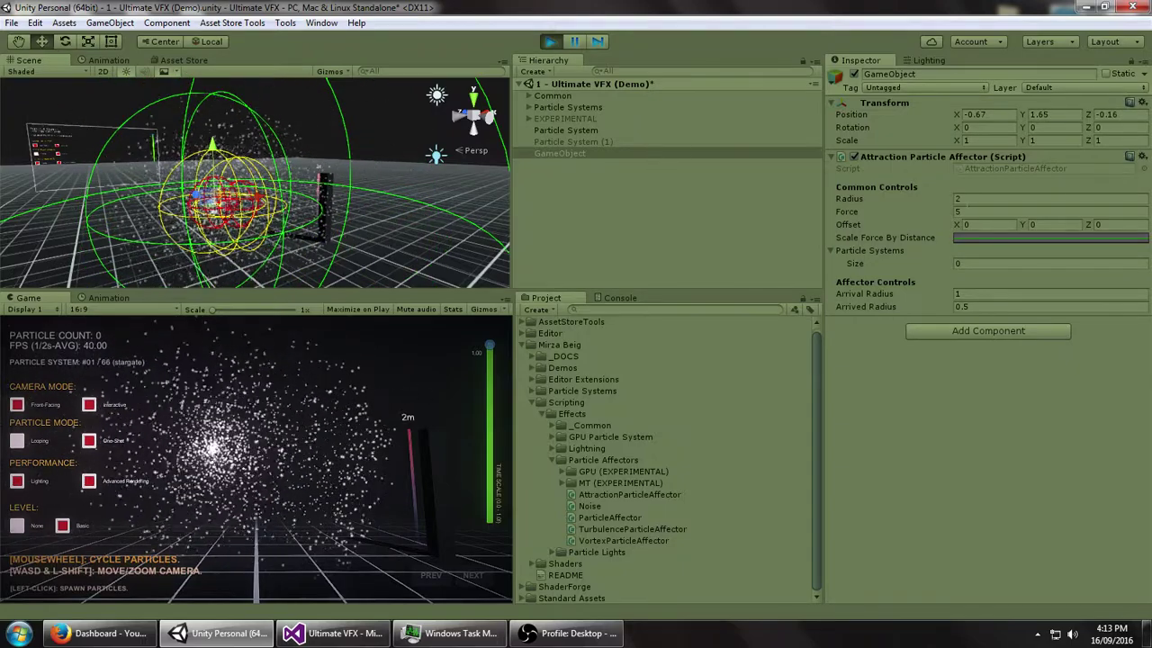
View the Scale Force By Distance curve of GameObject's attraction affector, and close it without editing
{"action": "left_click", "coordinate": [970, 236]}
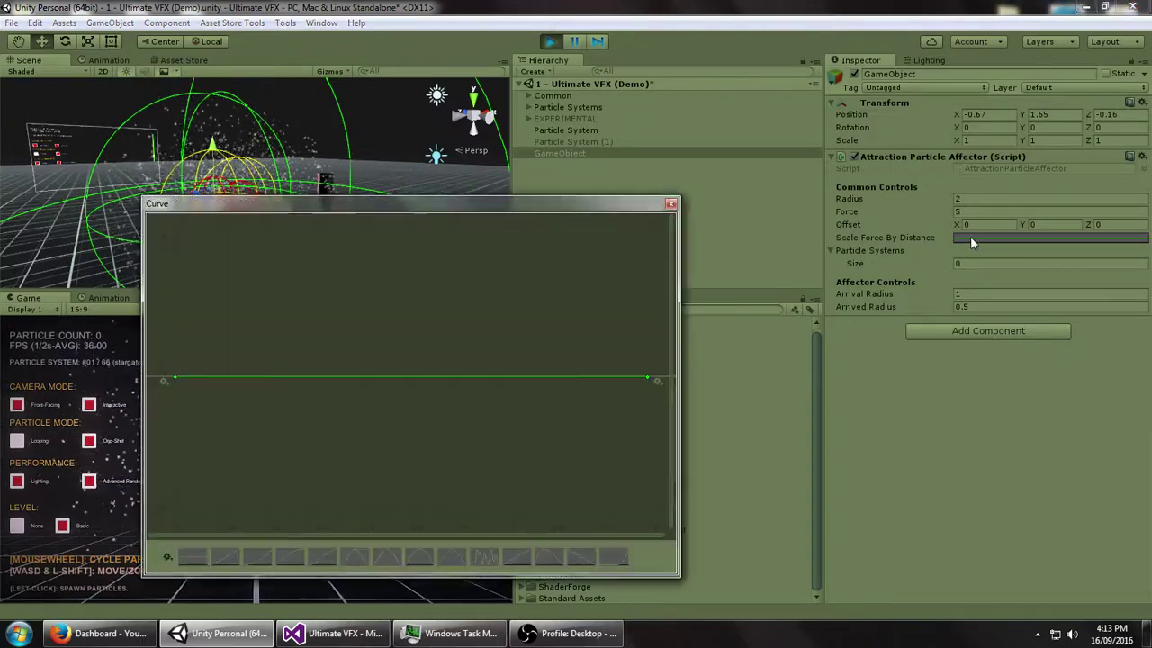
{"action": "left_click_drag", "start_coordinate": [426, 203], "coordinate": [759, 212]}
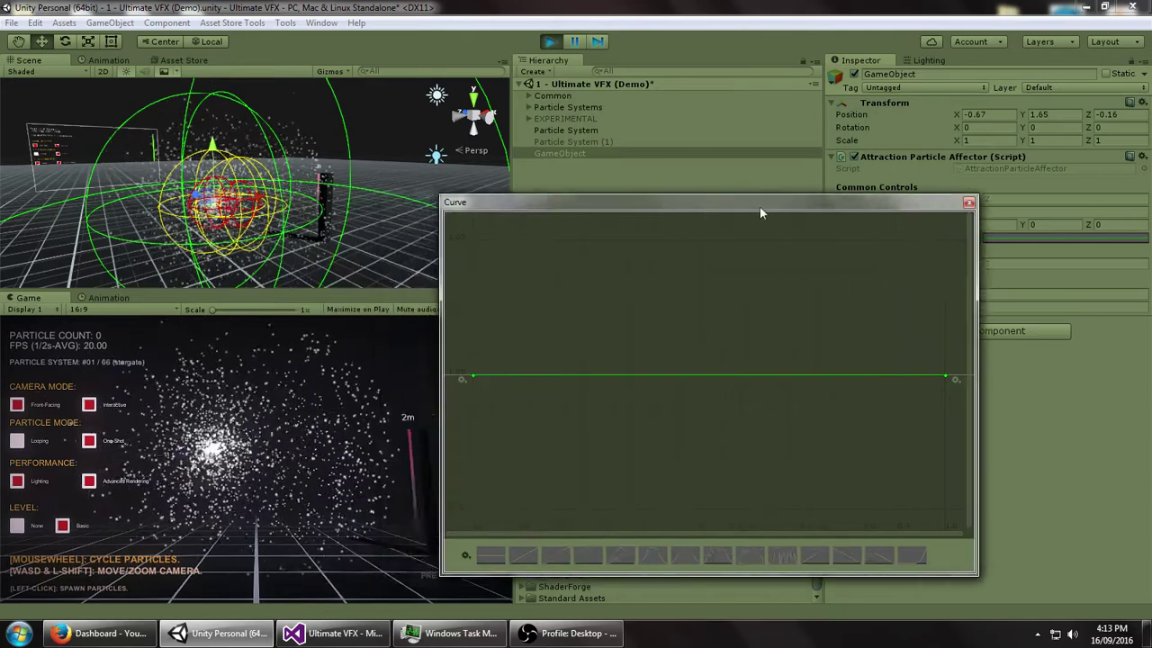
{"action": "left_click", "coordinate": [968, 202]}
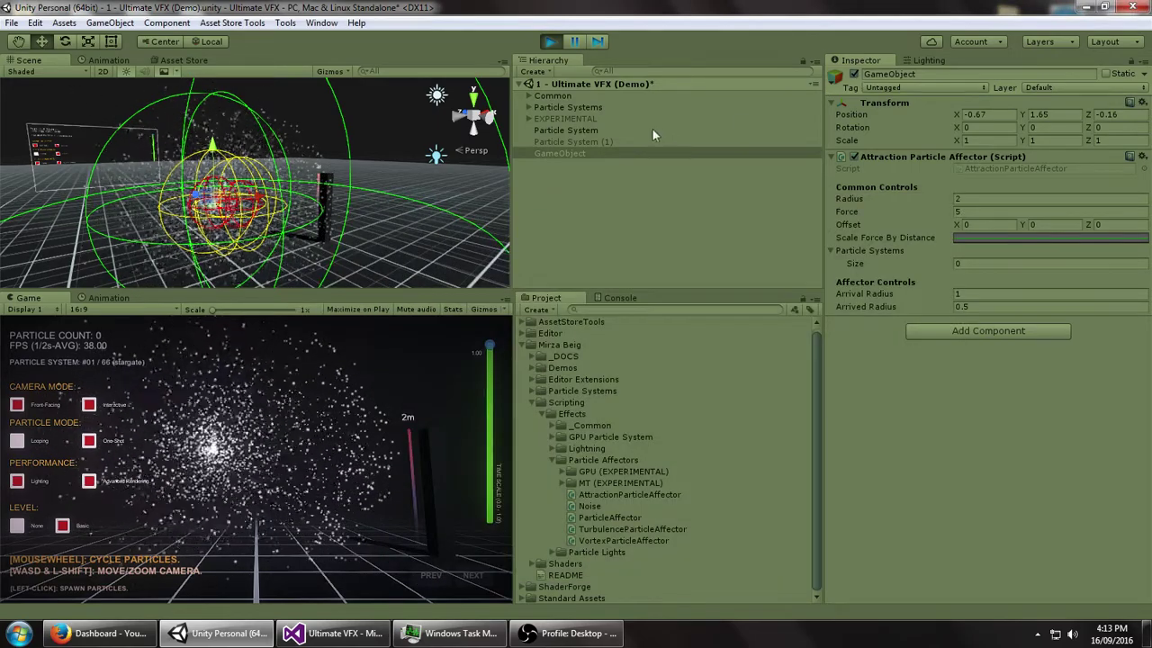
Re-enable the attraction affector on Particle System and add a Vortex Particle Affector component to it
{"action": "left_click", "coordinate": [546, 131]}
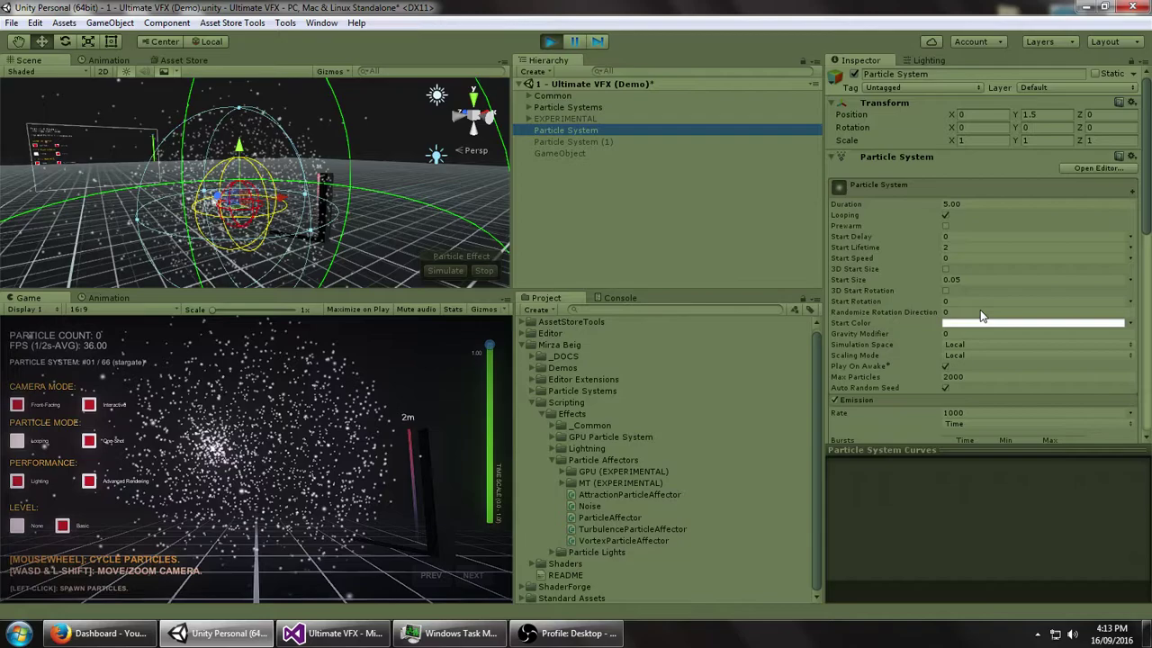
{"action": "left_click", "coordinate": [853, 217]}
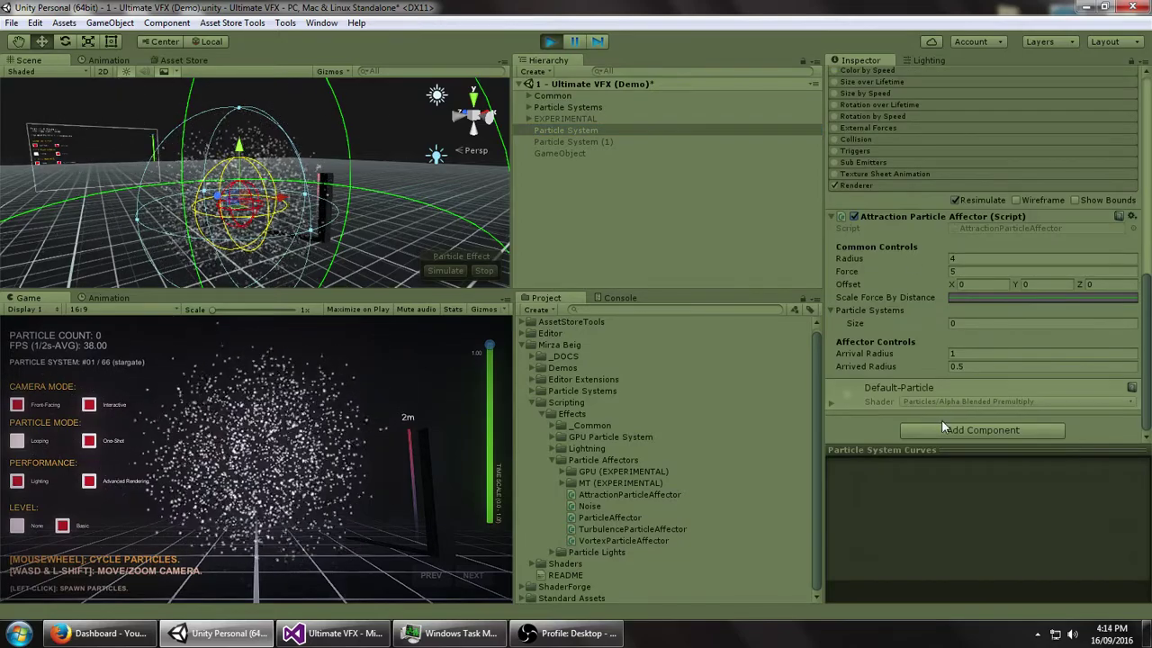
{"action": "left_click", "coordinate": [943, 430]}
{"action": "type", "text": "vortex"}
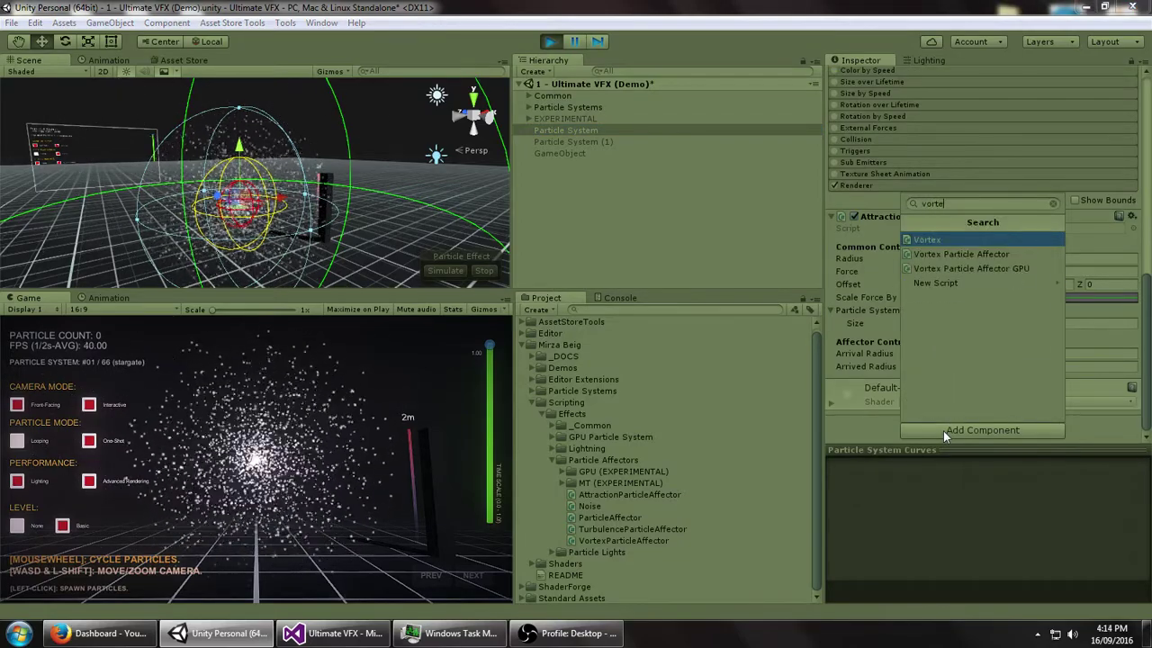
{"action": "key", "text": "Down"}
{"action": "key", "text": "Return"}
{"action": "scroll", "coordinate": [1051, 377], "scroll_direction": "down", "scroll_amount": 5}
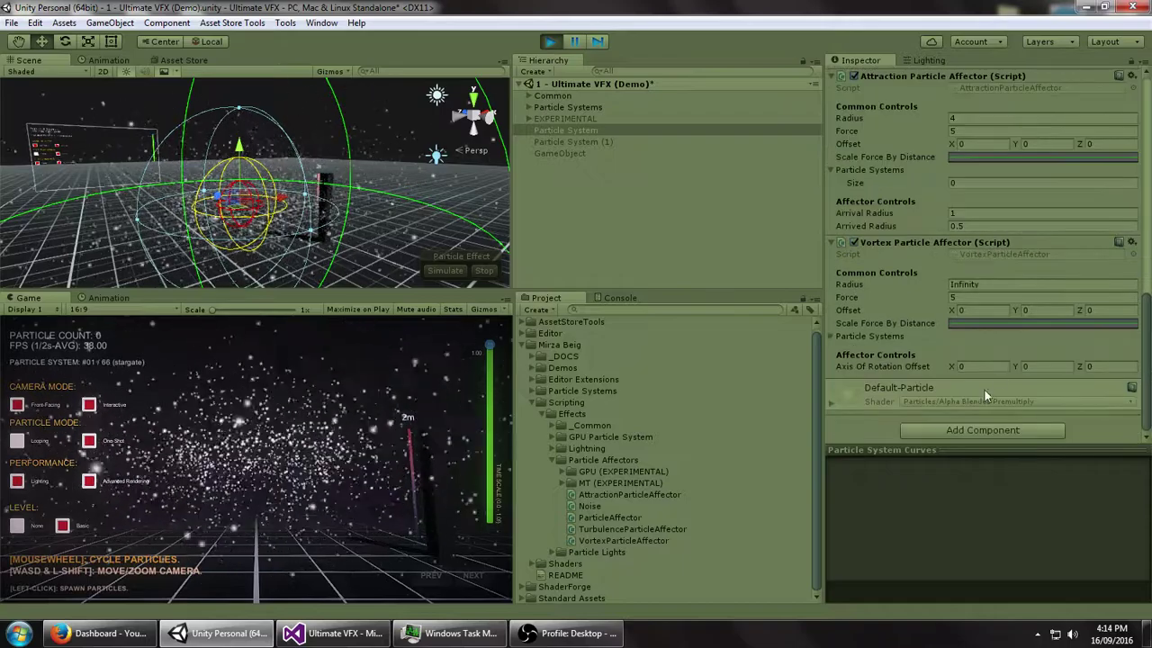
{"action": "left_click", "coordinate": [975, 429]}
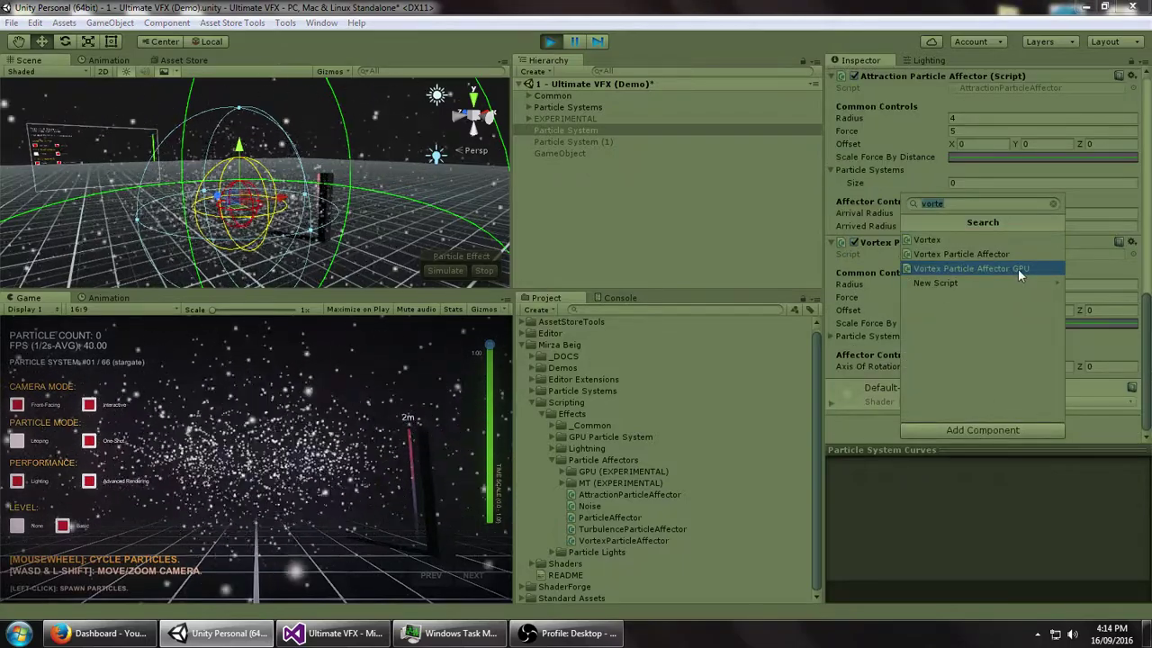
{"action": "left_click", "coordinate": [857, 5]}
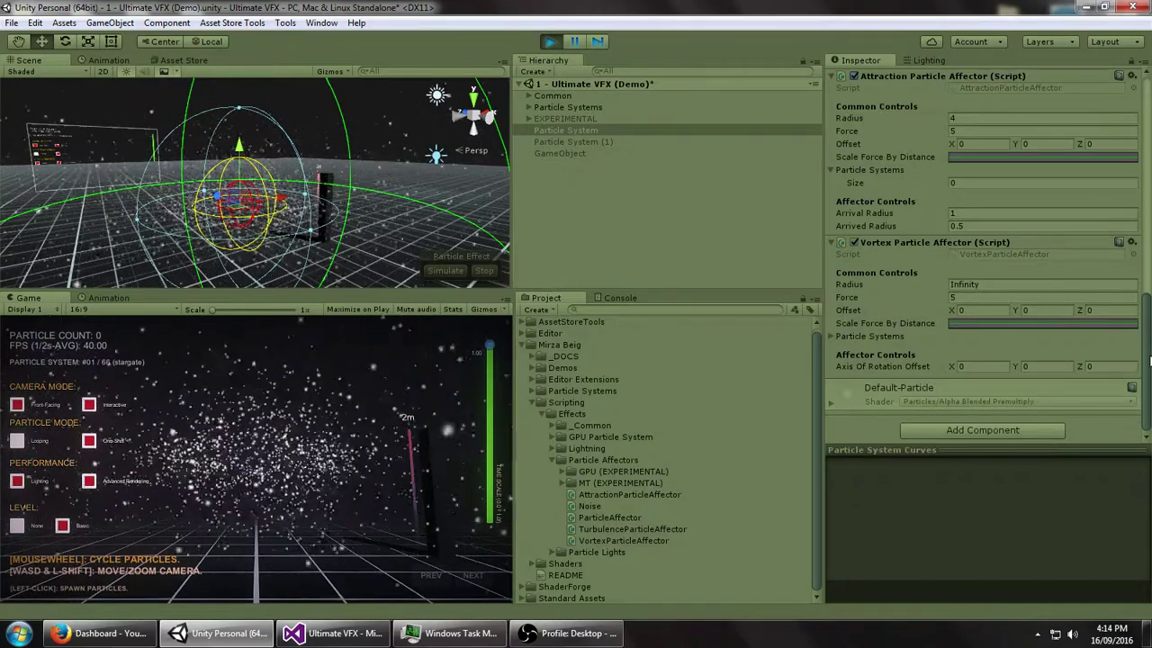
Enable Limit Velocity over Lifetime on Particle System with a dampen of 0.2, and set the vortex affector's force to 14.13
{"action": "left_click_drag", "start_coordinate": [1149, 360], "coordinate": [1149, 344]}
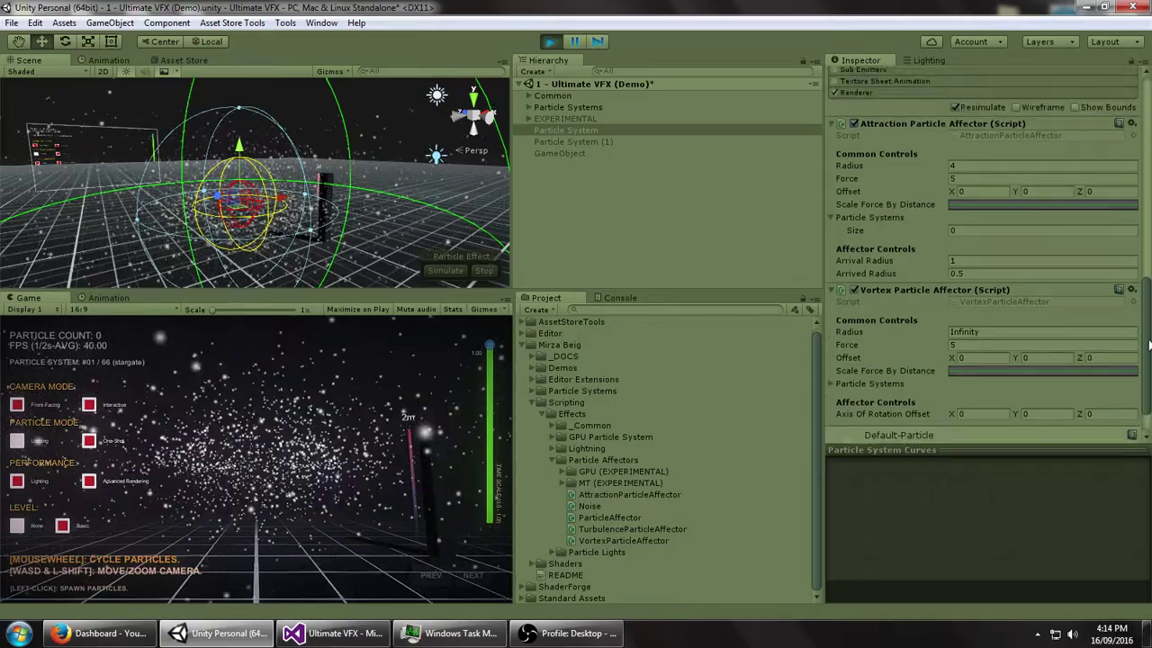
{"action": "left_click_drag", "start_coordinate": [210, 196], "coordinate": [211, 311], "text": "alt"}
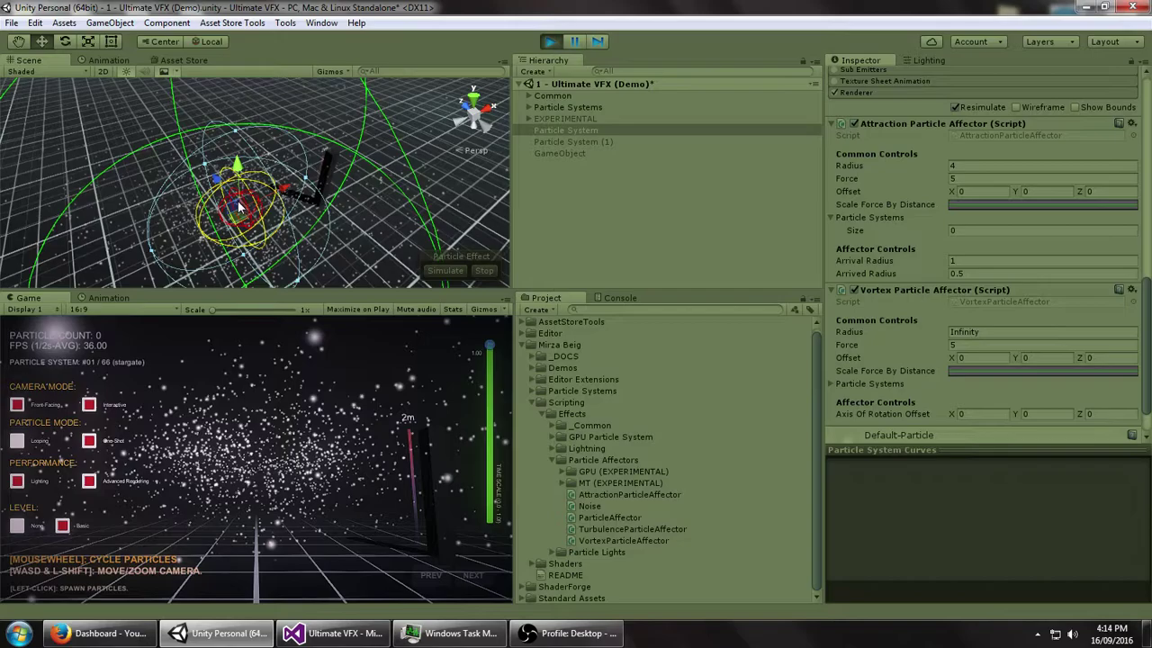
{"action": "left_click_drag", "start_coordinate": [1146, 333], "coordinate": [1150, 216]}
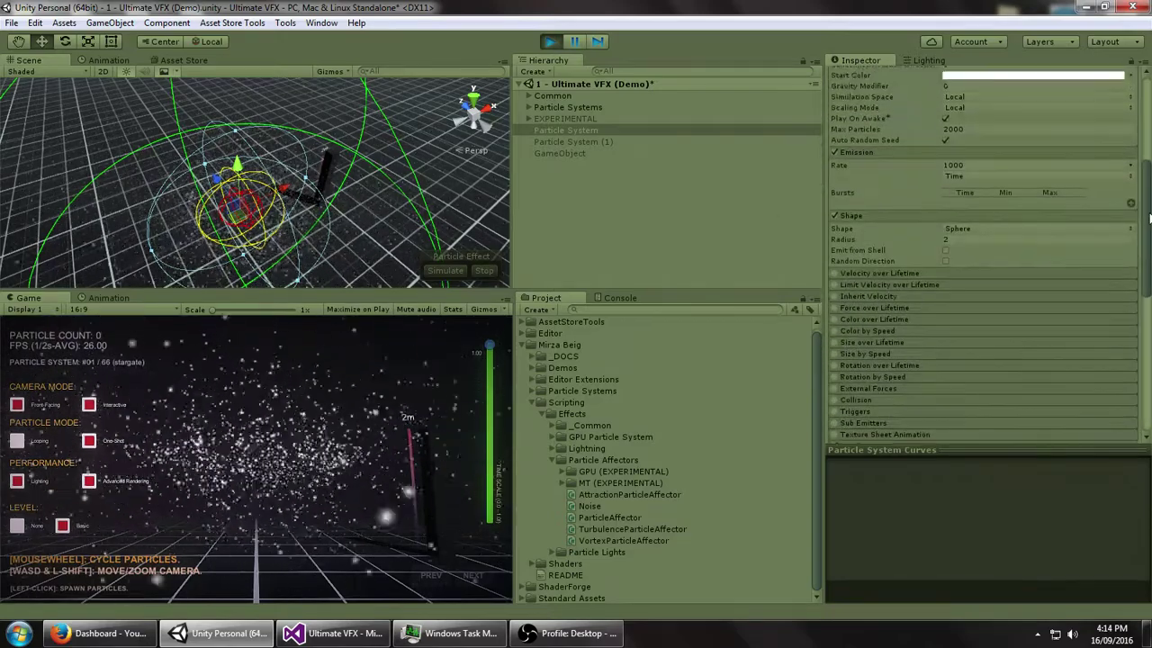
{"action": "left_click", "coordinate": [876, 284]}
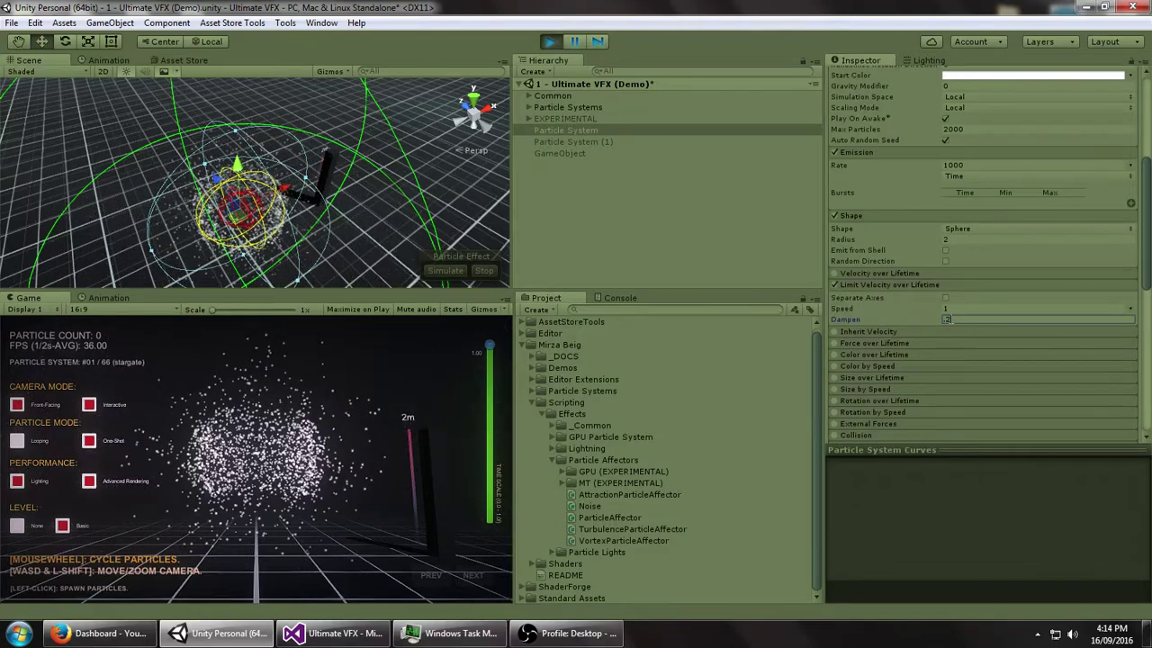
{"action": "left_click_drag", "start_coordinate": [1150, 220], "coordinate": [1150, 424]}
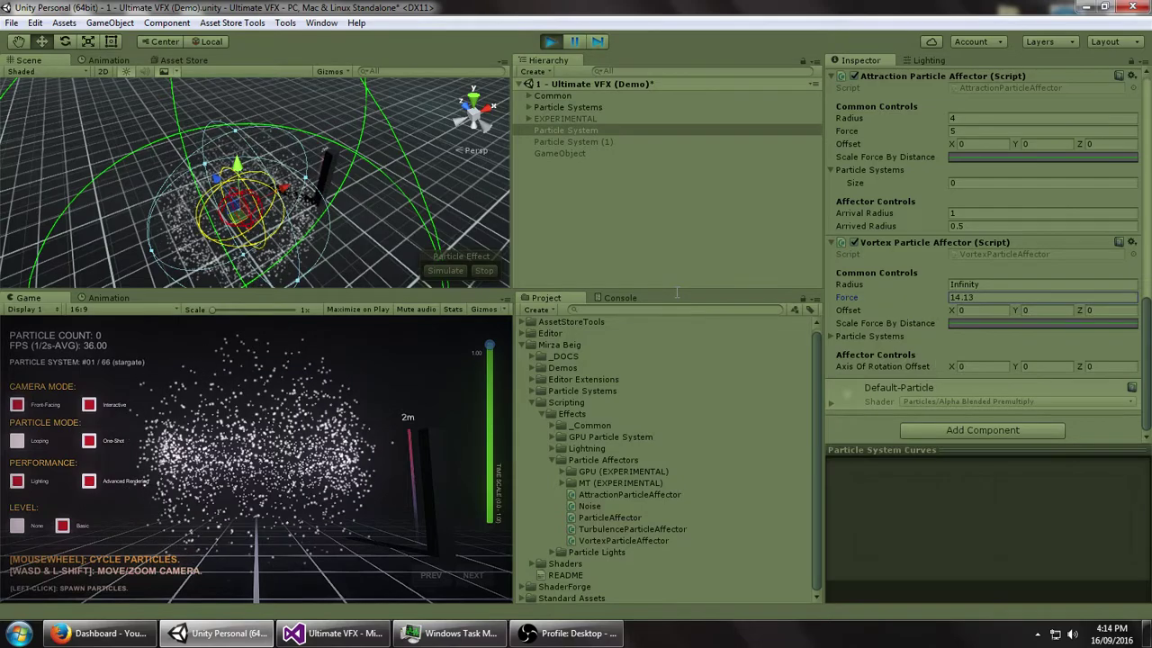
{"action": "left_click_drag", "start_coordinate": [371, 199], "coordinate": [379, 138], "text": "alt"}
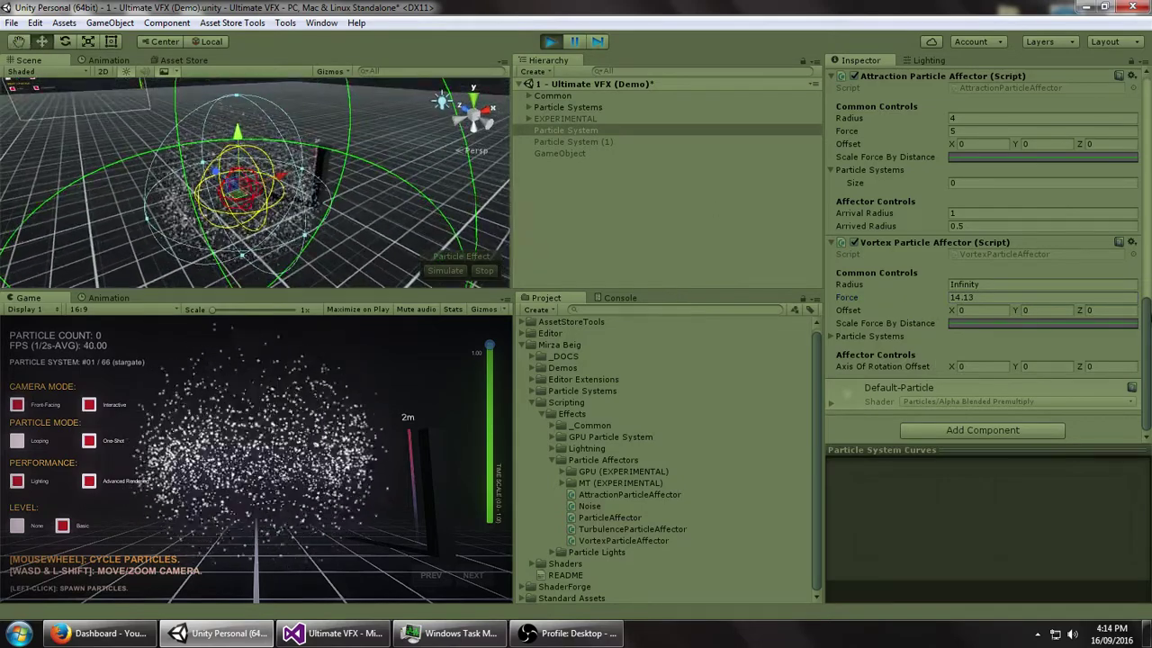
Add a Turbulence Particle Affector component to Particle System
{"action": "left_click", "coordinate": [1032, 433]}
{"action": "type", "text": "turb"}
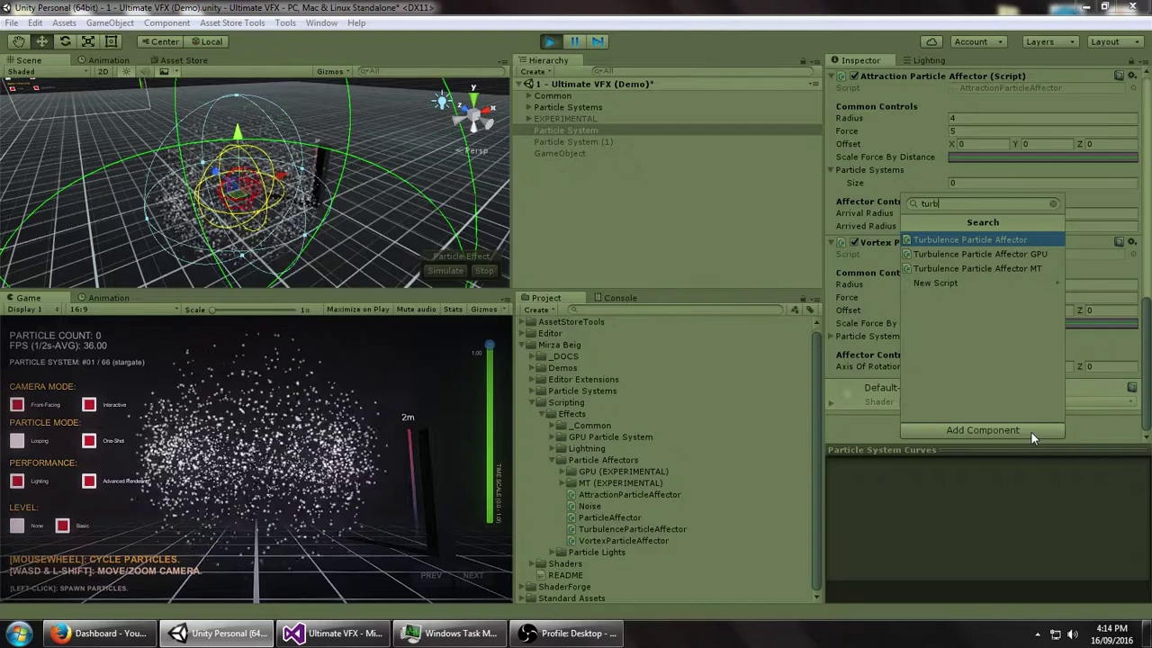
{"action": "key", "text": "Return"}
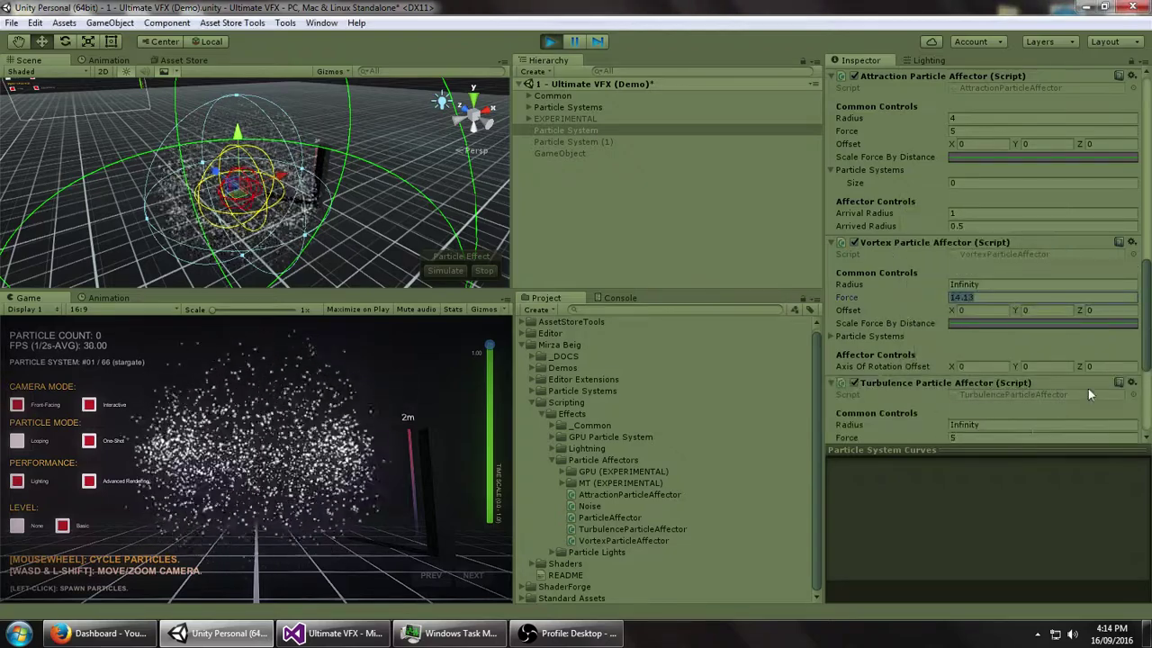
Set the vortex affector's force to -14.13, its radius to 5 and its Axis Of Rotation Offset to about X -4.48
{"action": "scroll", "coordinate": [1088, 394], "scroll_direction": "down", "scroll_amount": 5}
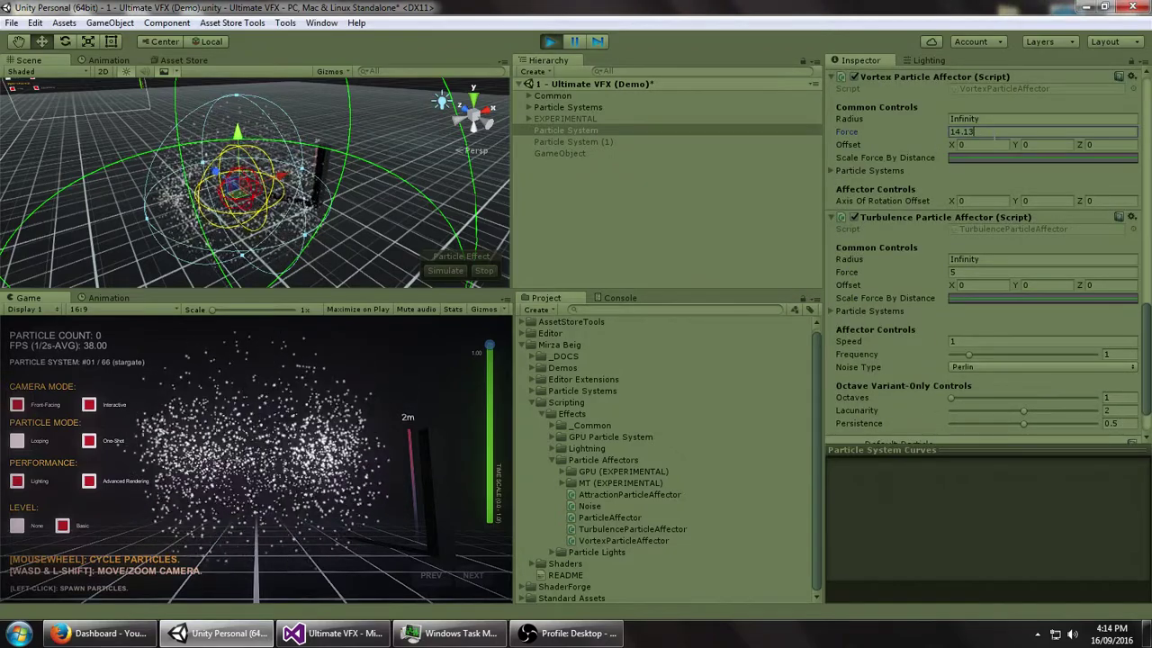
{"action": "type", "text": "-"}
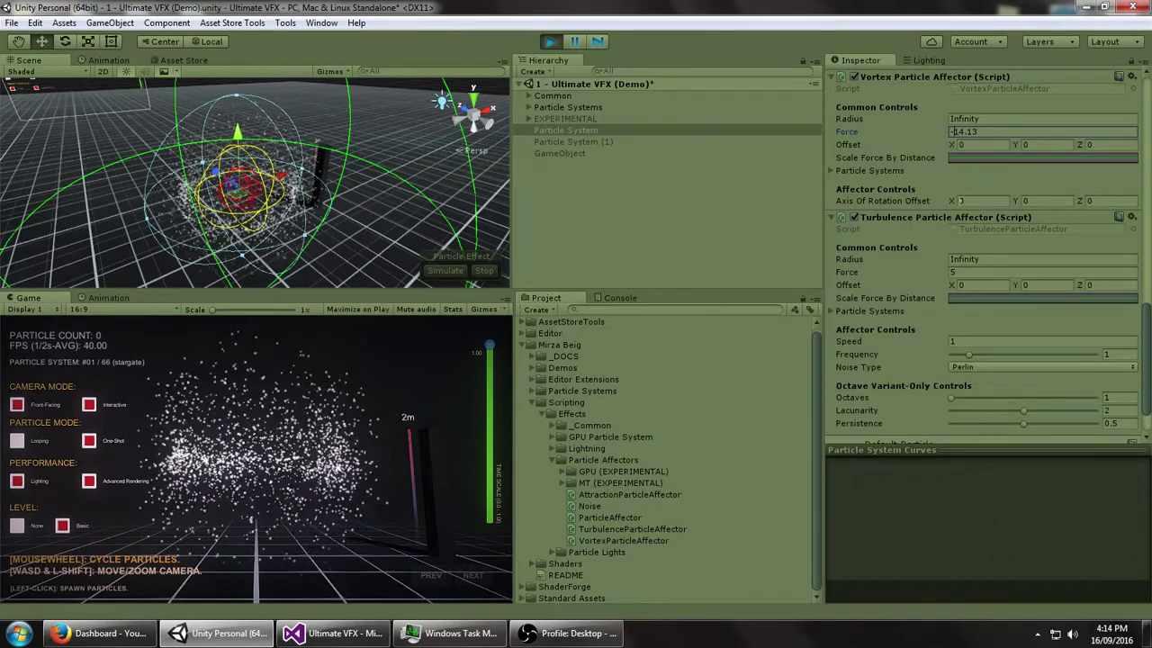
{"action": "mouse_move", "coordinate": [953, 200]}
{"action": "left_mouse_down"}
{"action": "mouse_move", "coordinate": [815, 201]}
{"action": "mouse_move", "coordinate": [935, 210]}
{"action": "left_mouse_up"}
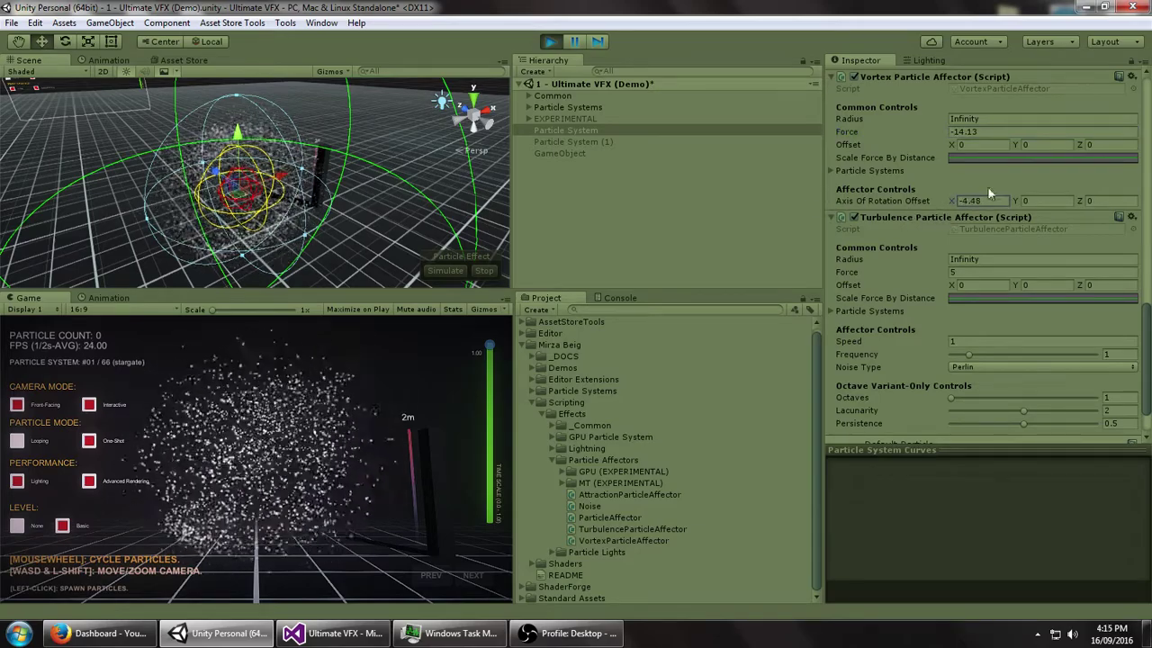
{"action": "left_click", "coordinate": [982, 119]}
{"action": "type", "text": "5"}
Try different X values for the vortex affector's Axis Of Rotation Offset and settle on 8.64
{"action": "left_click_drag", "start_coordinate": [225, 230], "coordinate": [414, 85], "text": "alt"}
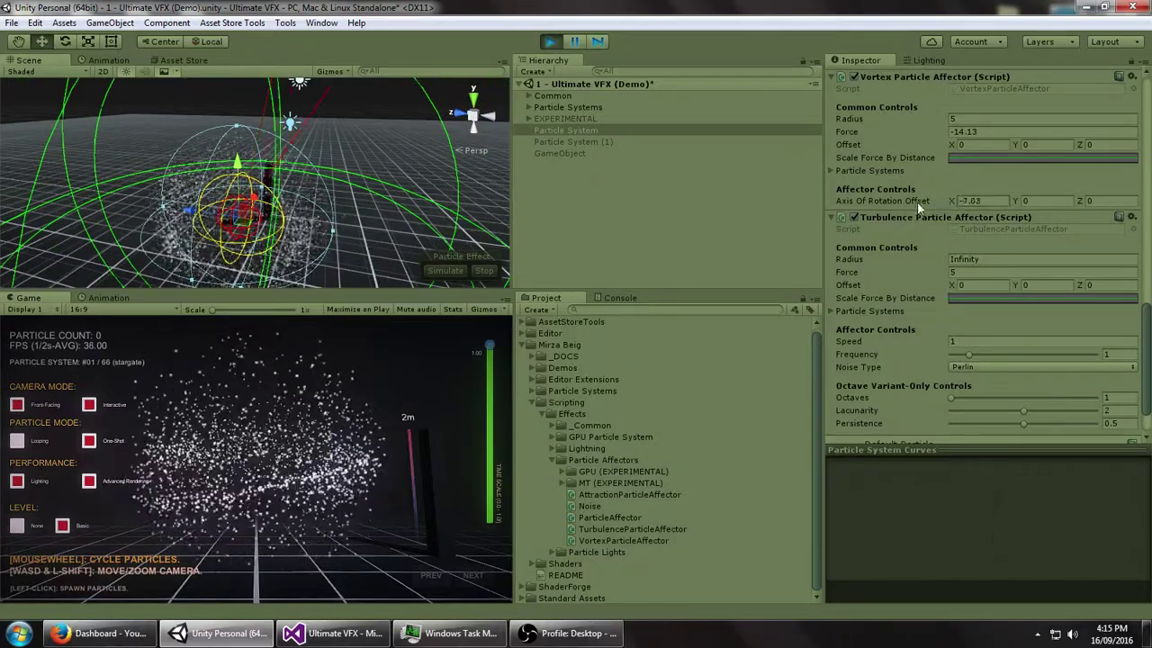
{"action": "left_click_drag", "start_coordinate": [1081, 206], "coordinate": [1089, 205]}
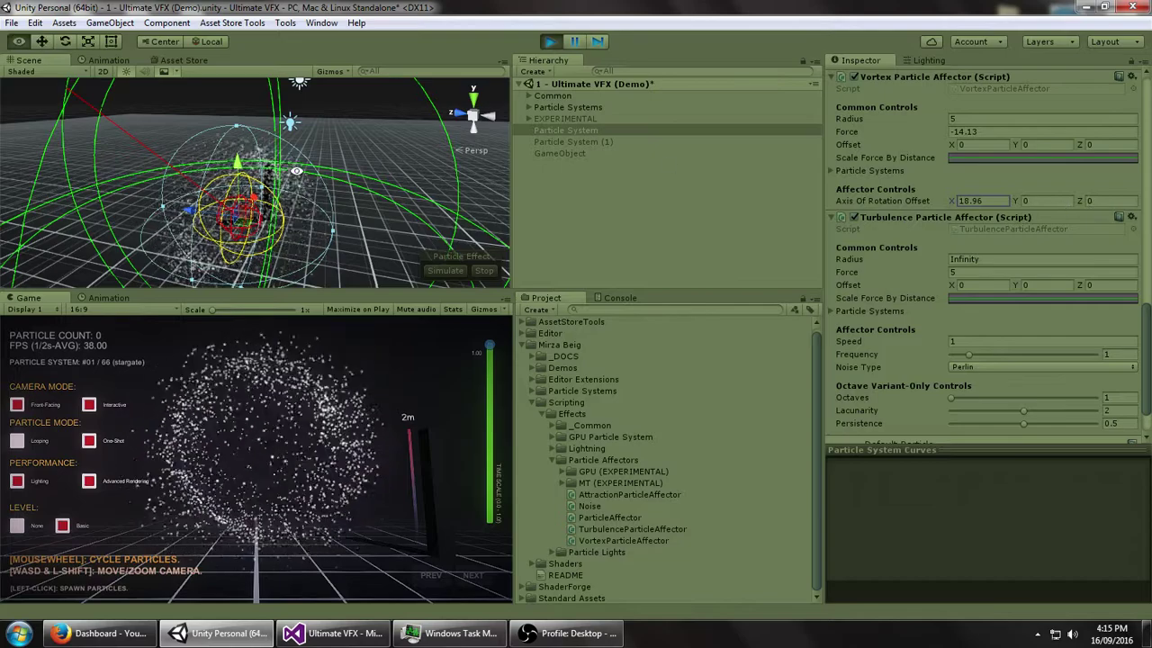
{"action": "mouse_move", "coordinate": [292, 209]}
{"action": "left_mouse_down", "text": "alt"}
{"action": "mouse_move", "coordinate": [376, 155]}
{"action": "mouse_move", "coordinate": [301, 209]}
{"action": "left_mouse_up", "text": "alt"}
{"action": "left_click_drag", "start_coordinate": [952, 202], "coordinate": [841, 207]}
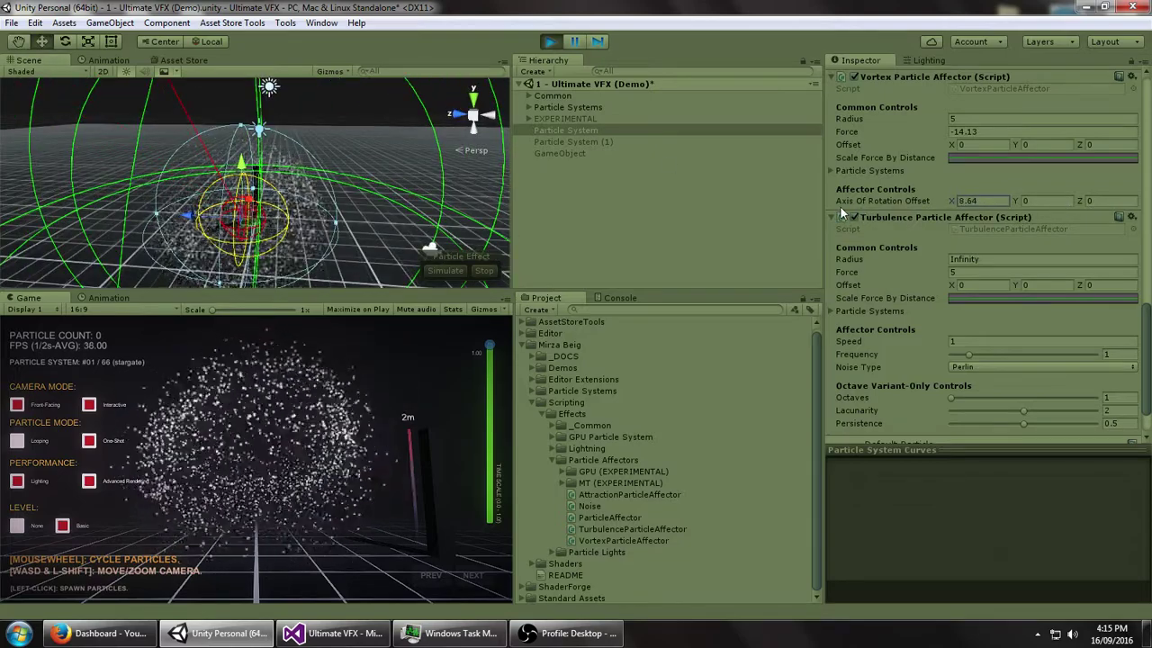
{"action": "left_click_drag", "start_coordinate": [243, 169], "coordinate": [130, 158], "text": "alt"}
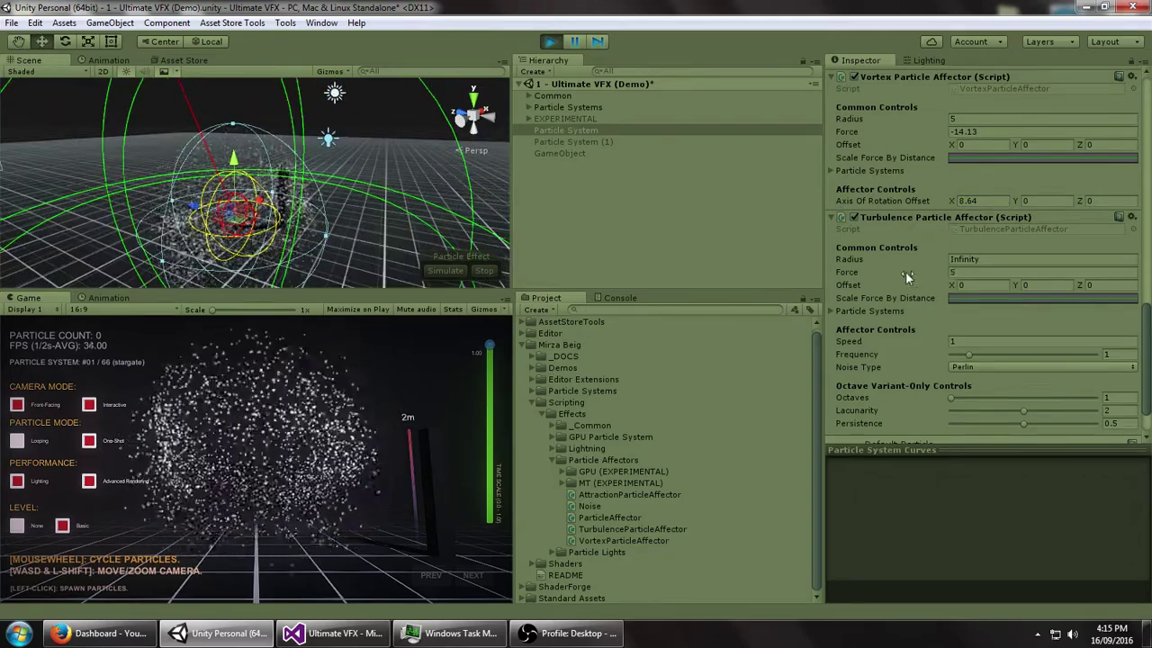
Set the turbulence affector's force to 32.9 and view the particles from a slightly different angle
{"action": "left_click_drag", "start_coordinate": [878, 271], "coordinate": [920, 272]}
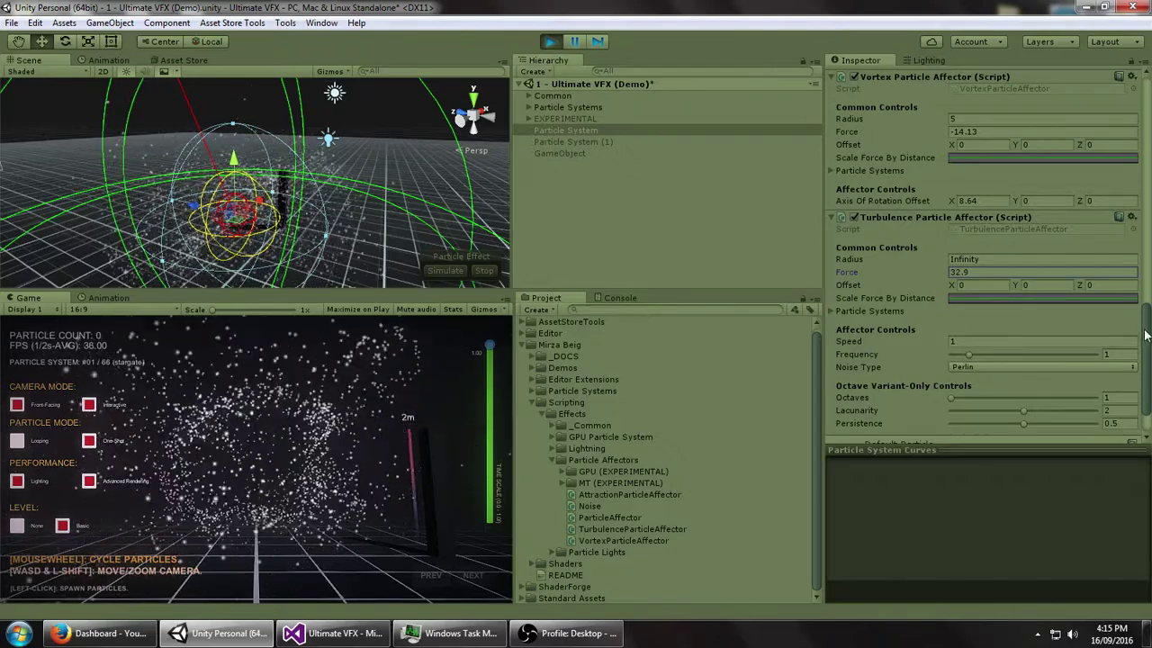
{"action": "key", "text": "alt"}
{"action": "left_click_drag", "start_coordinate": [334, 224], "coordinate": [360, 222], "text": "alt"}
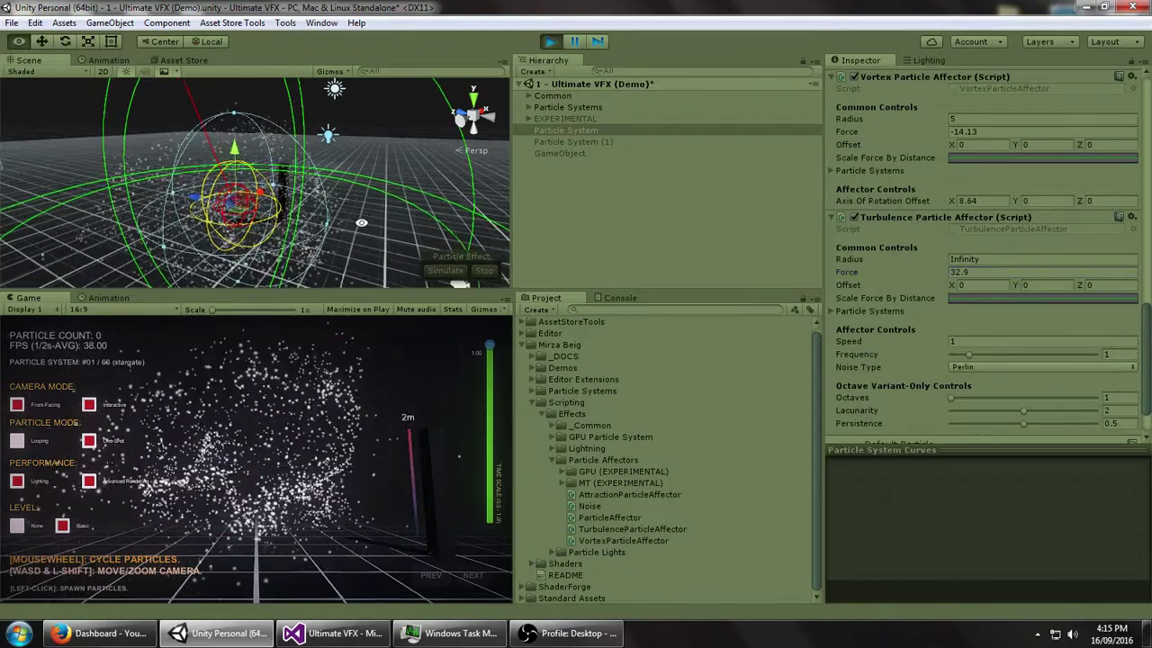
Assign the material mat_vfx-ult_particle_sprite_point-add_sp[1.0] to Particle System's renderer
{"action": "scroll", "coordinate": [904, 227], "scroll_direction": "up", "scroll_amount": 10}
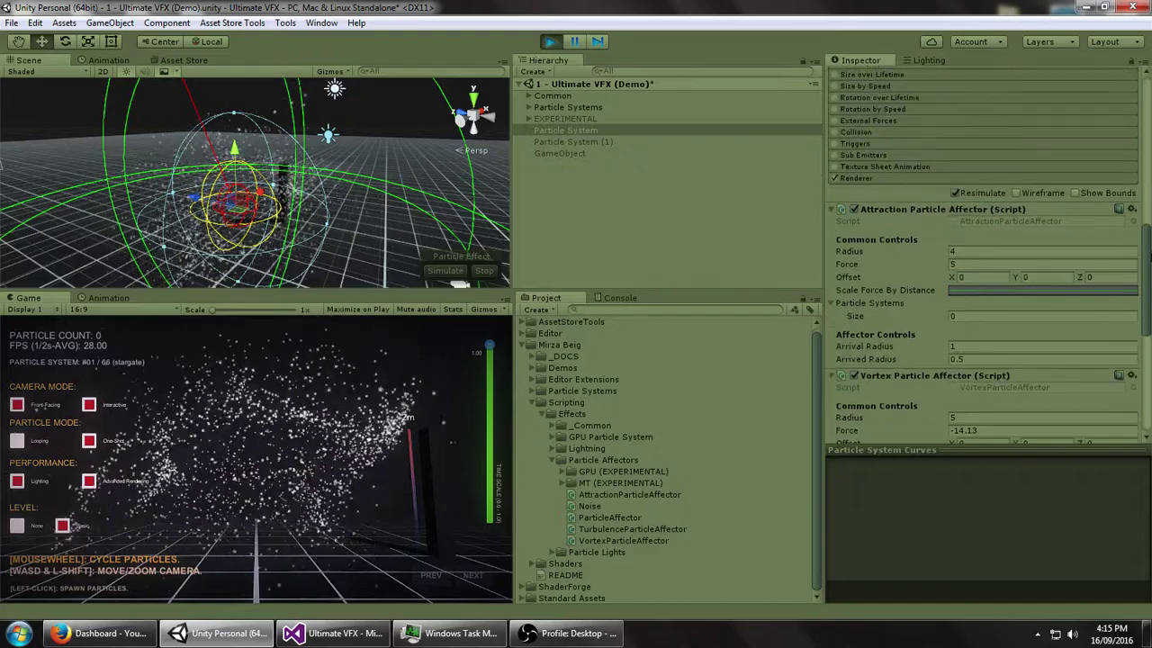
{"action": "left_click", "coordinate": [1130, 261]}
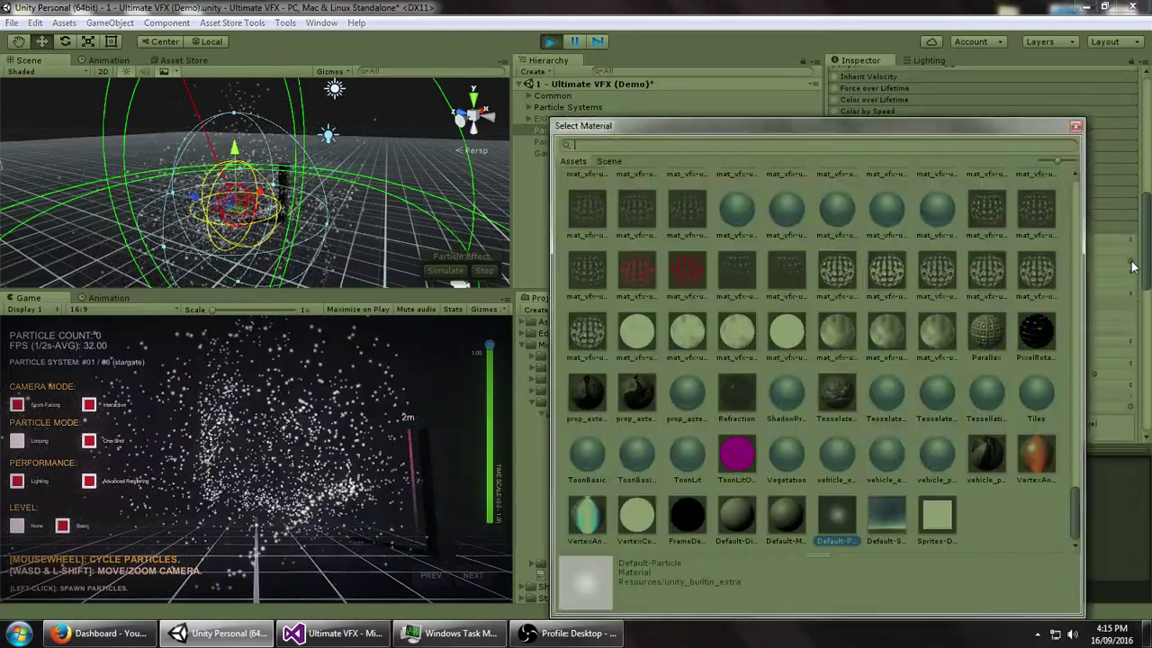
{"action": "type", "text": "point"}
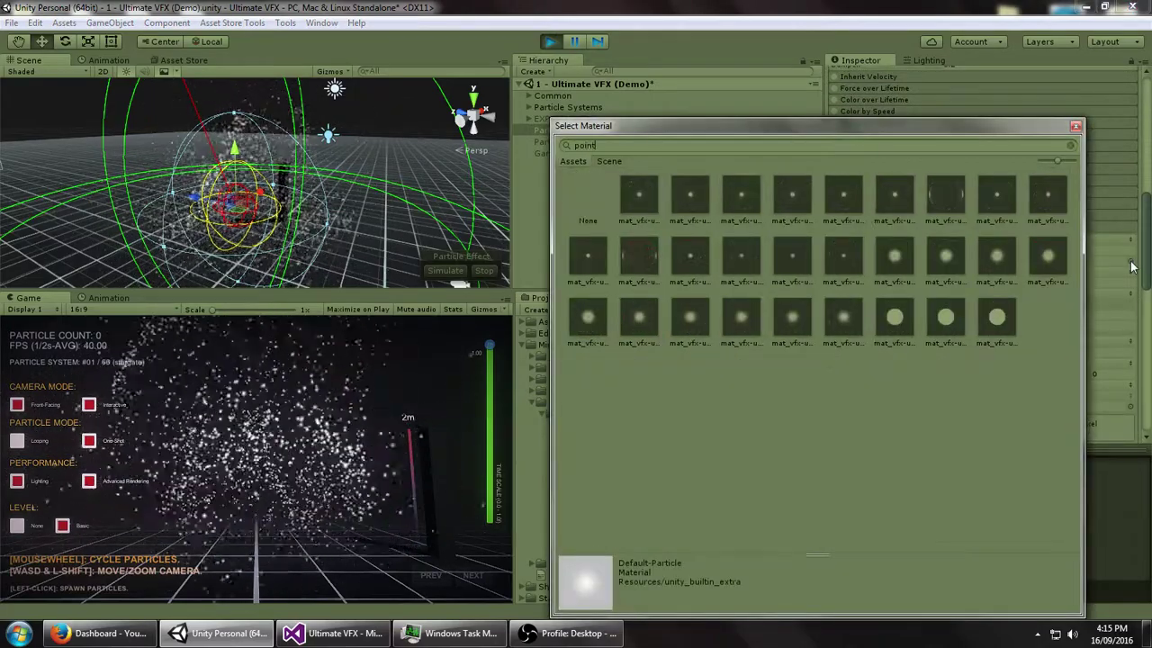
{"action": "left_click", "coordinate": [788, 205]}
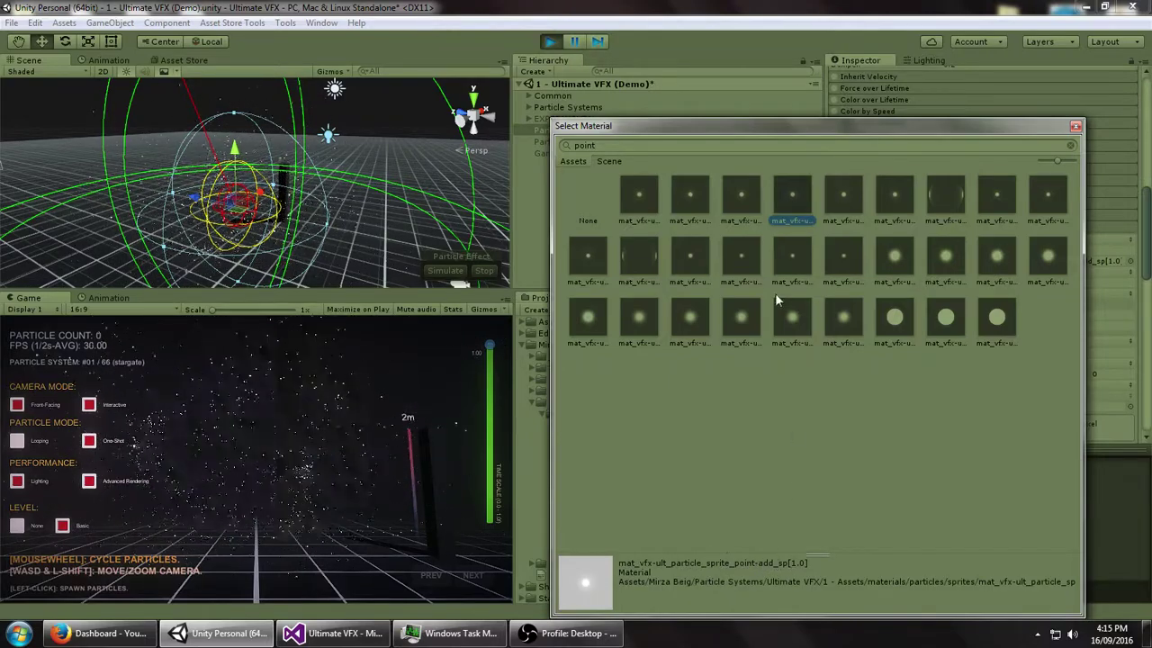
{"action": "left_click", "coordinate": [921, 6]}
Set Particle System's Start Size to 0.1
{"action": "left_click_drag", "start_coordinate": [1147, 243], "coordinate": [1149, 141]}
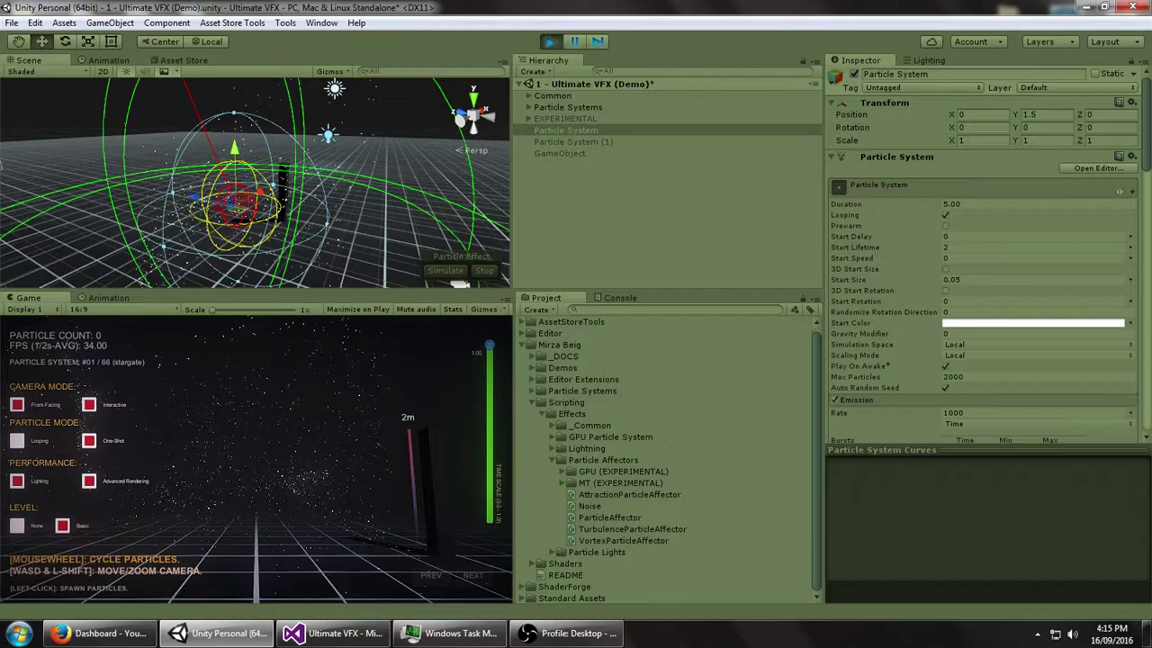
{"action": "left_click", "coordinate": [955, 280]}
{"action": "type", "text": "0.1"}
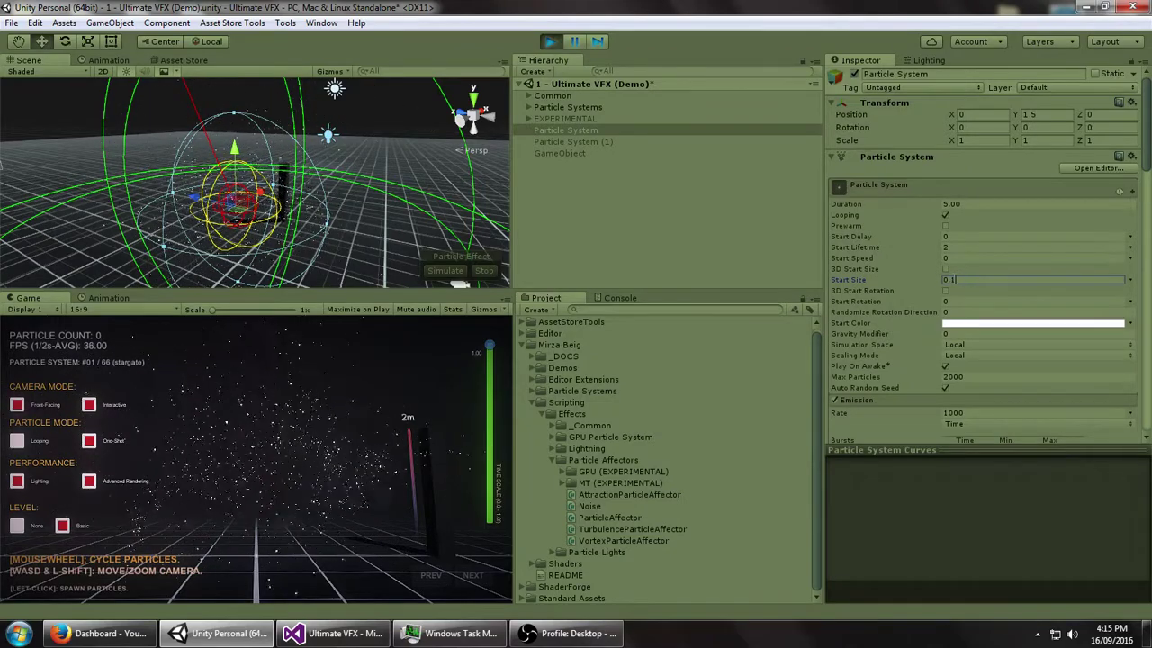
View the turbulence affector's noise types without changing the selection, and set its speed to 0.57 and frequency to 0.52
{"action": "scroll", "coordinate": [1075, 314], "scroll_direction": "down", "scroll_amount": 10}
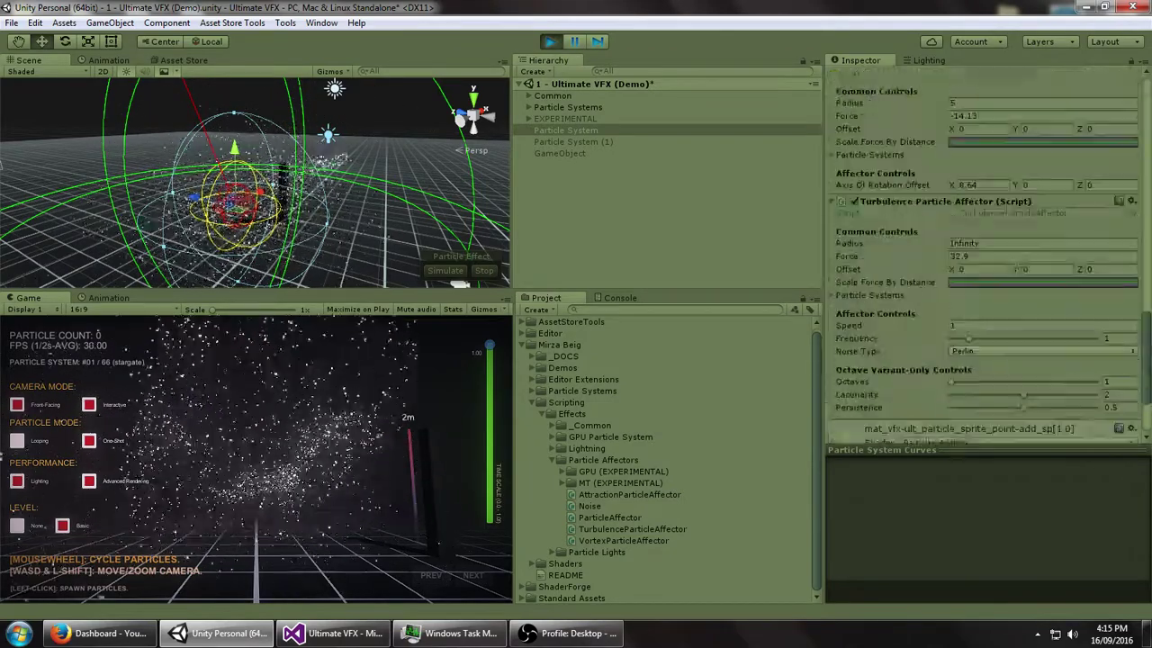
{"action": "left_click", "coordinate": [969, 334]}
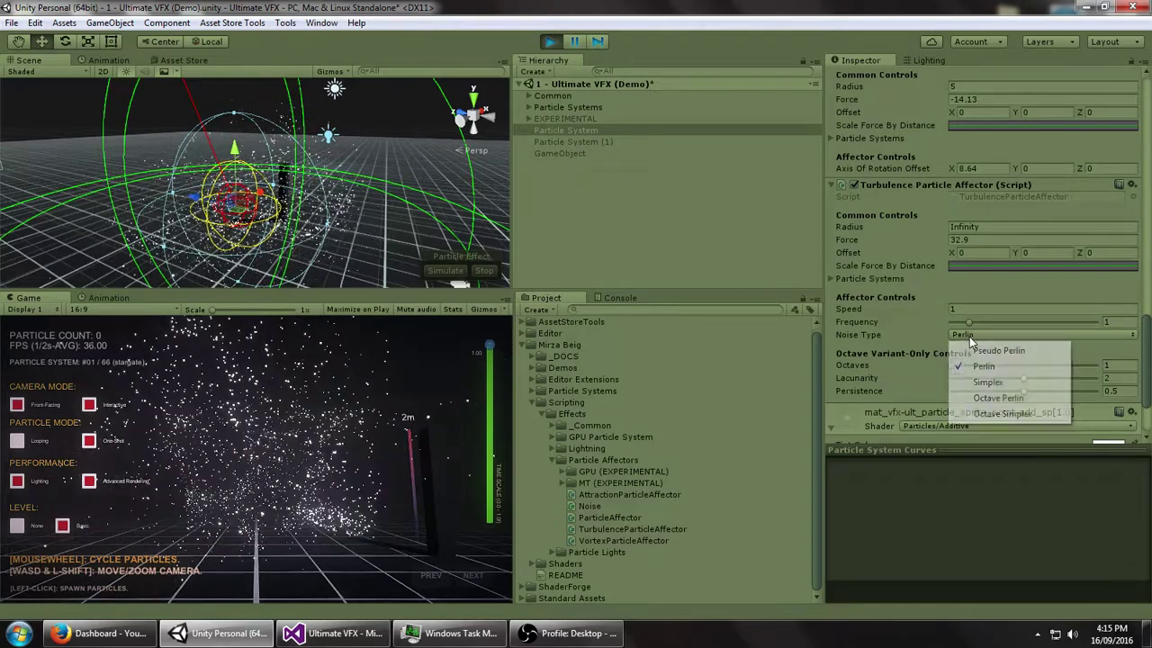
{"action": "left_click", "coordinate": [869, 363]}
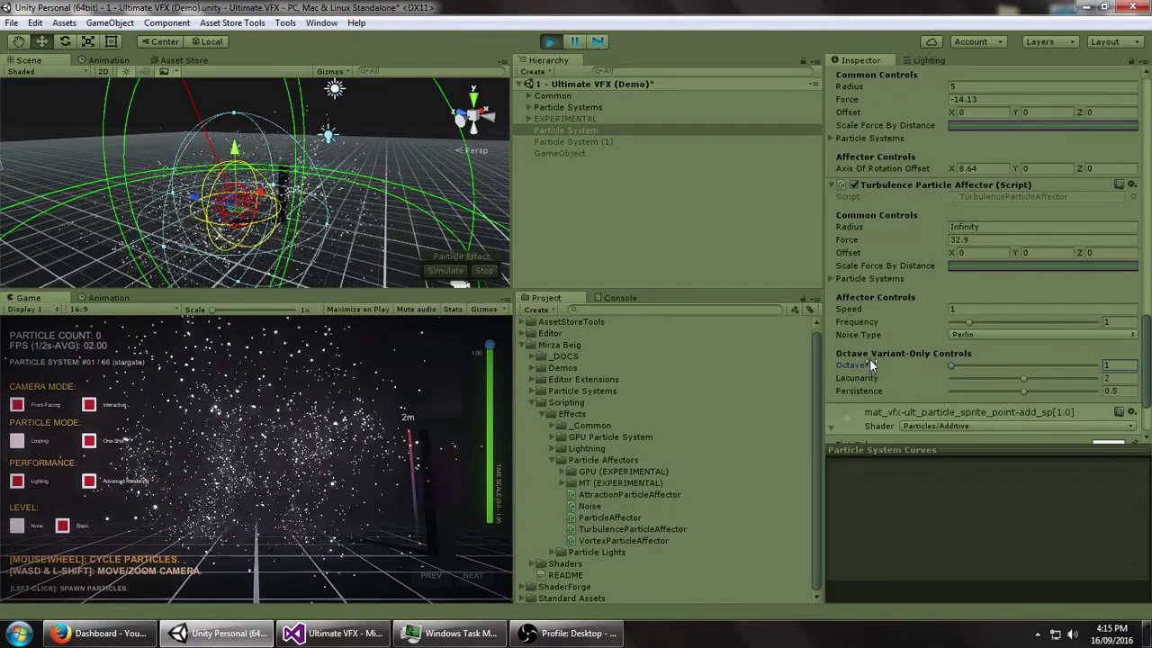
{"action": "left_click", "coordinate": [973, 336]}
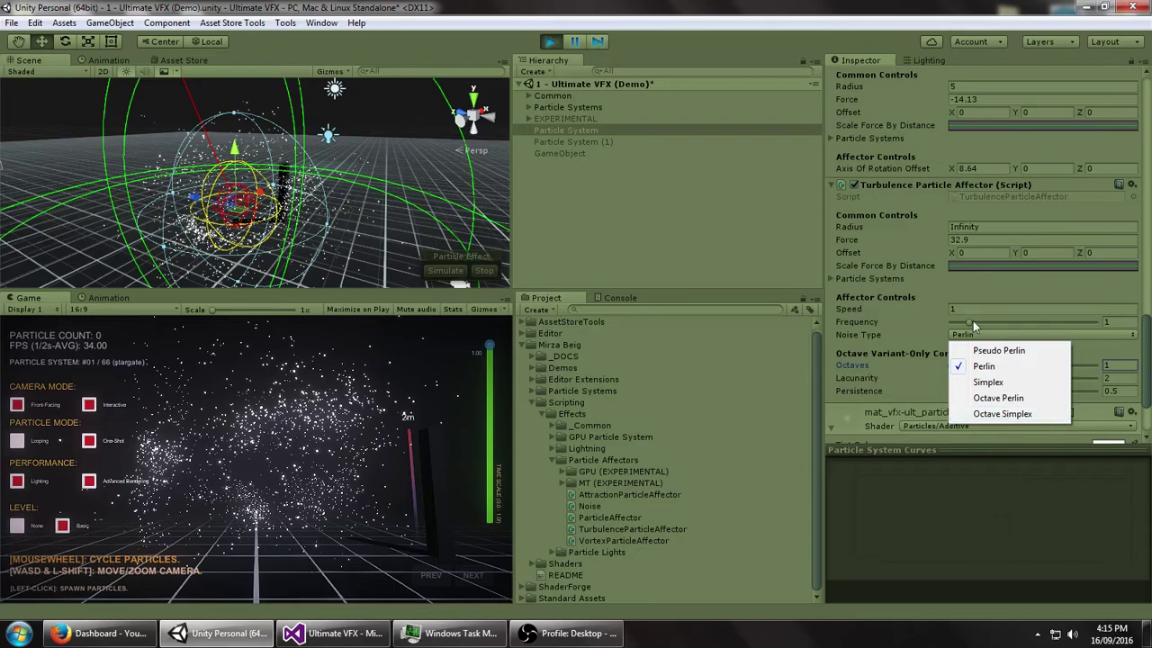
{"action": "left_click", "coordinate": [938, 311]}
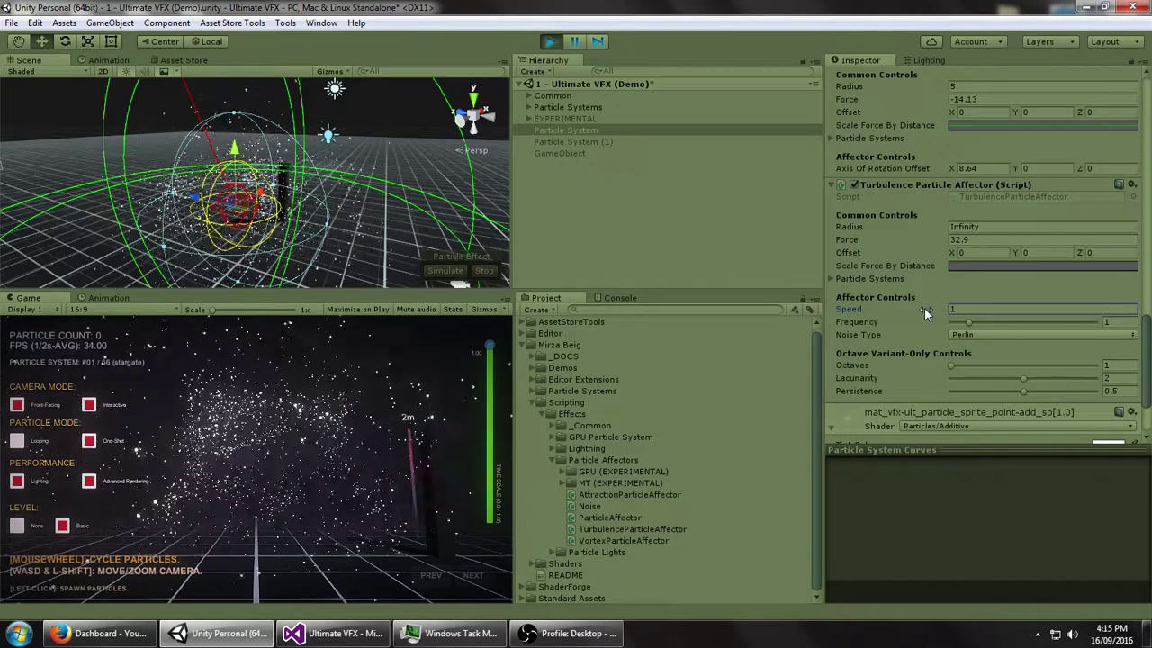
{"action": "left_click_drag", "start_coordinate": [924, 306], "coordinate": [960, 320]}
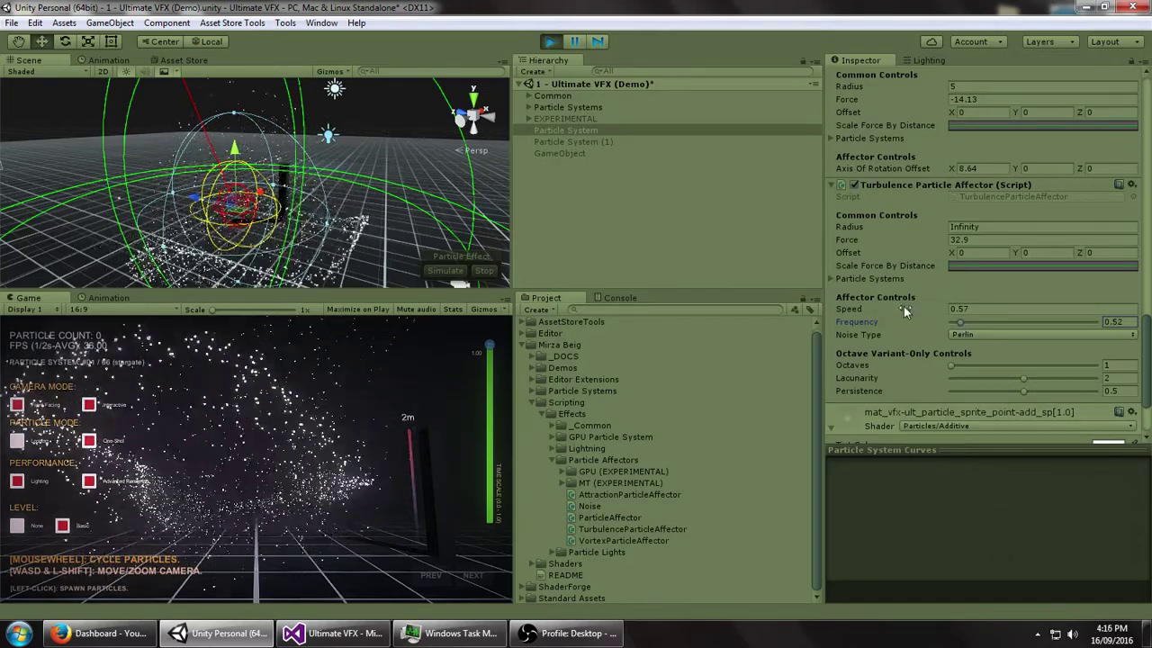
Set the turbulence affector's force to 40.71 and its noise type to Simplex
{"action": "left_click_drag", "start_coordinate": [924, 240], "coordinate": [967, 238]}
{"action": "left_click_drag", "start_coordinate": [297, 211], "coordinate": [402, 178], "text": "alt"}
{"action": "left_click", "coordinate": [975, 334]}
{"action": "left_click", "coordinate": [987, 385]}
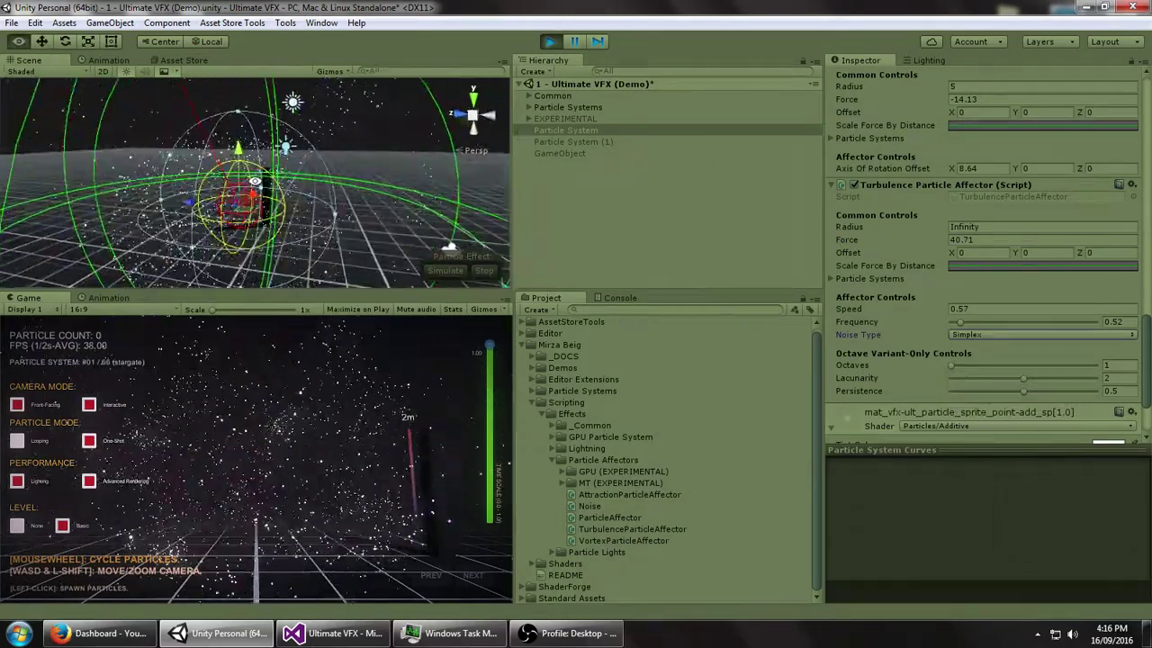
Enable Color by Speed on Particle System with a speed range of 0 to 2 and make its gradient's end colour red
{"action": "left_click_drag", "start_coordinate": [1148, 349], "coordinate": [1148, 210]}
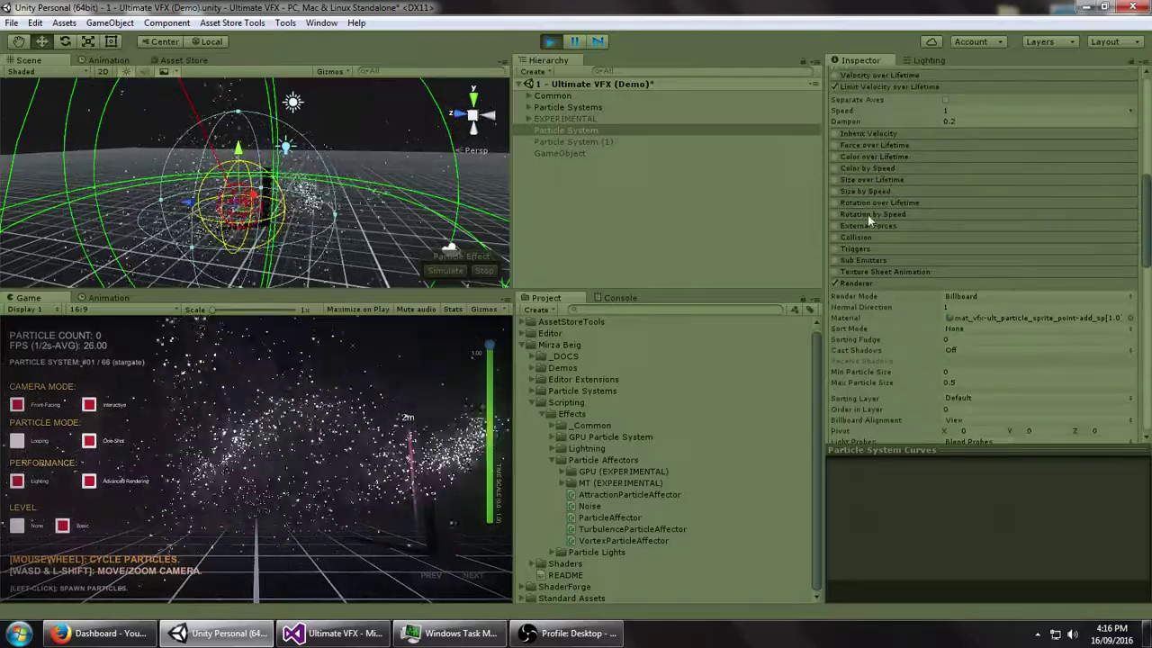
{"action": "left_click", "coordinate": [834, 168]}
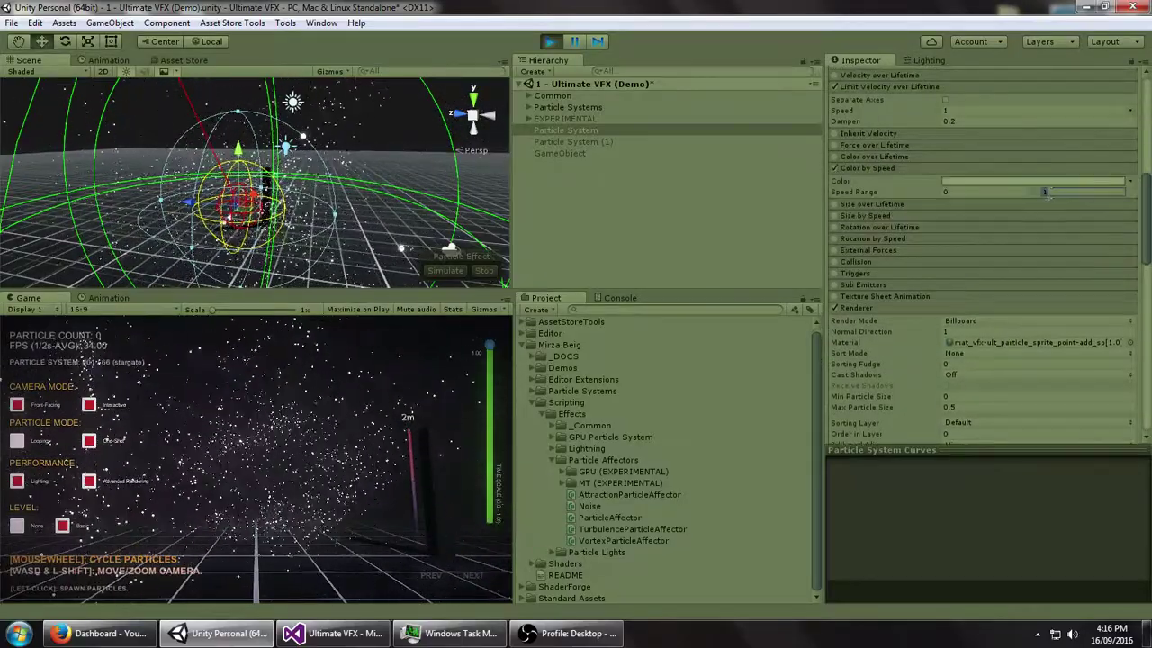
{"action": "left_click", "coordinate": [1037, 182]}
{"action": "left_click", "coordinate": [932, 383]}
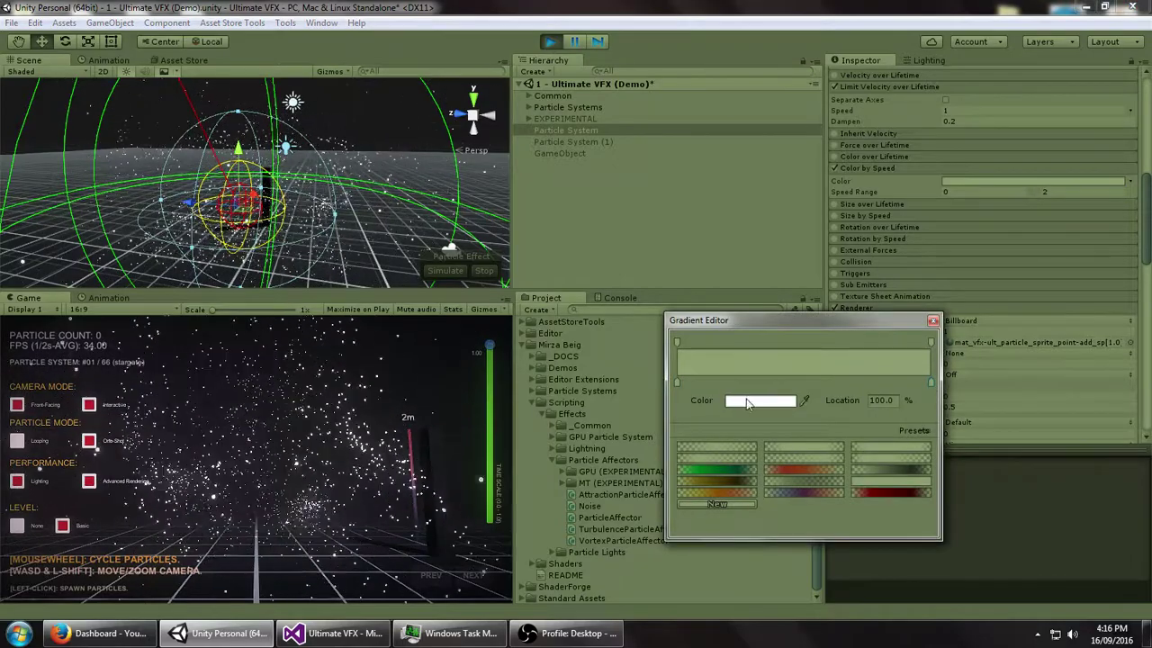
{"action": "left_click", "coordinate": [748, 400]}
{"action": "left_click", "coordinate": [951, 354]}
{"action": "left_click_drag", "start_coordinate": [921, 347], "coordinate": [963, 278]}
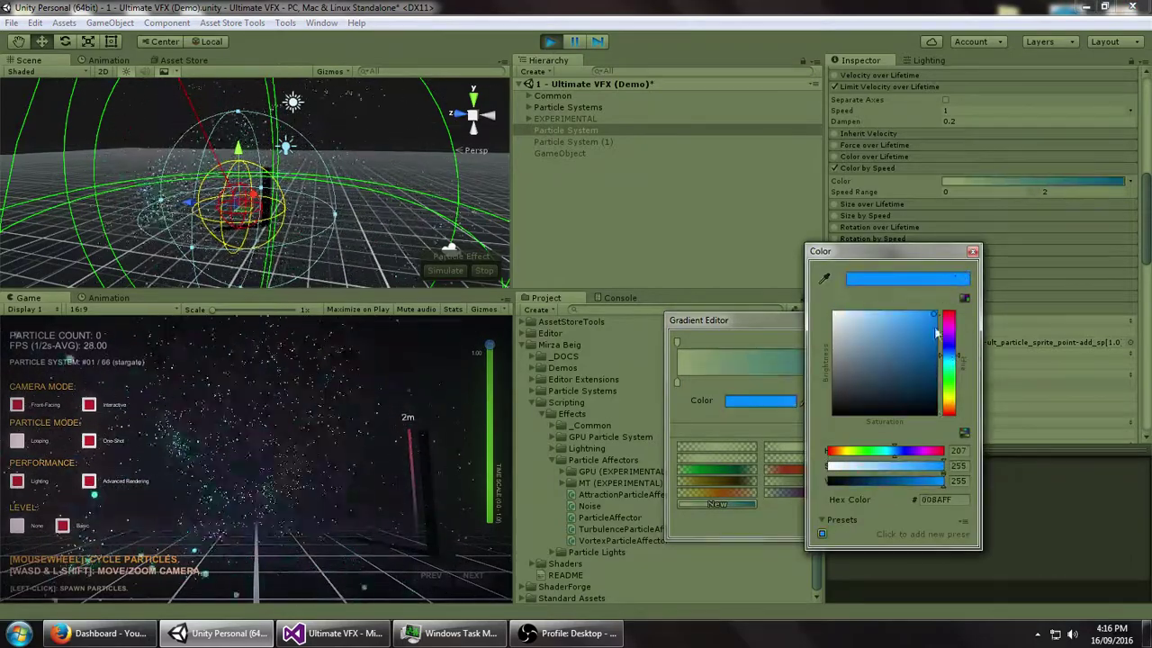
{"action": "left_click_drag", "start_coordinate": [953, 411], "coordinate": [954, 420]}
{"action": "left_click", "coordinate": [621, 200]}
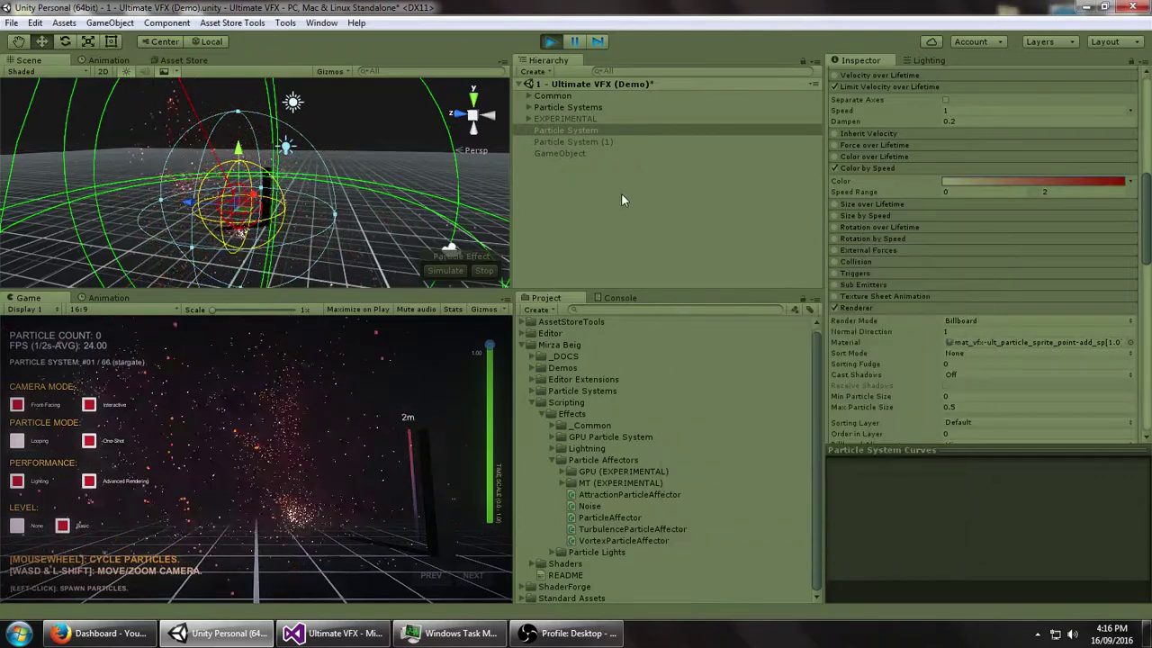
Raise the Color by Speed range's maximum to 4 and make the gradient's start colour cyan
{"action": "left_click", "coordinate": [1058, 194]}
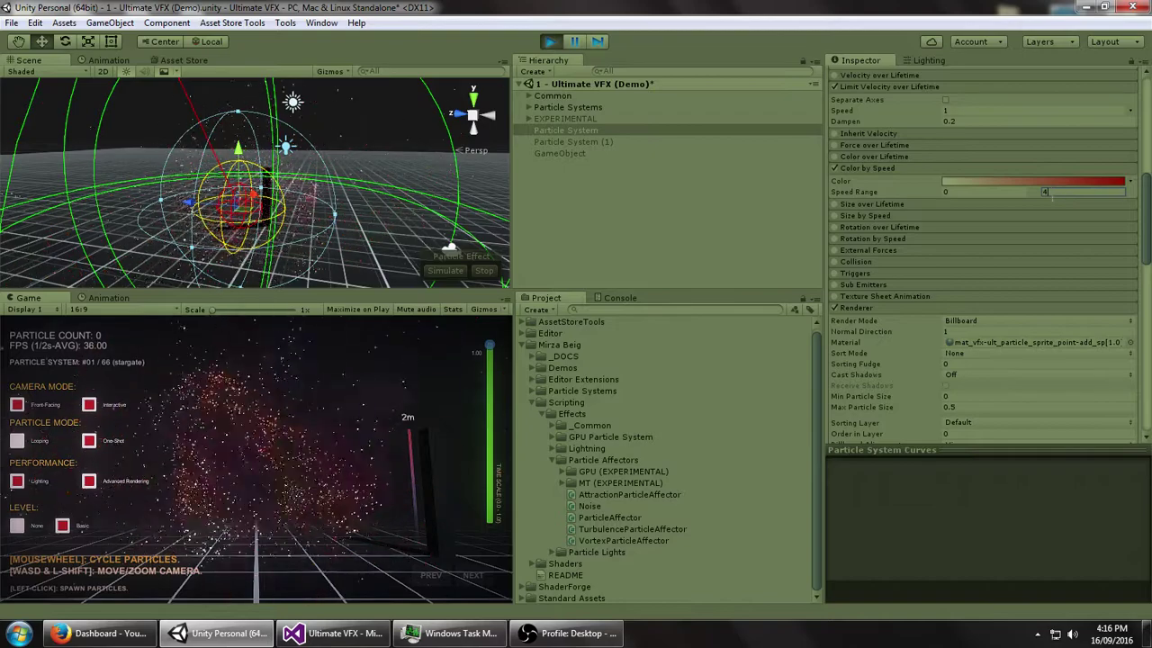
{"action": "middle_click_drag", "start_coordinate": [294, 220], "coordinate": [305, 212]}
{"action": "left_click", "coordinate": [968, 184]}
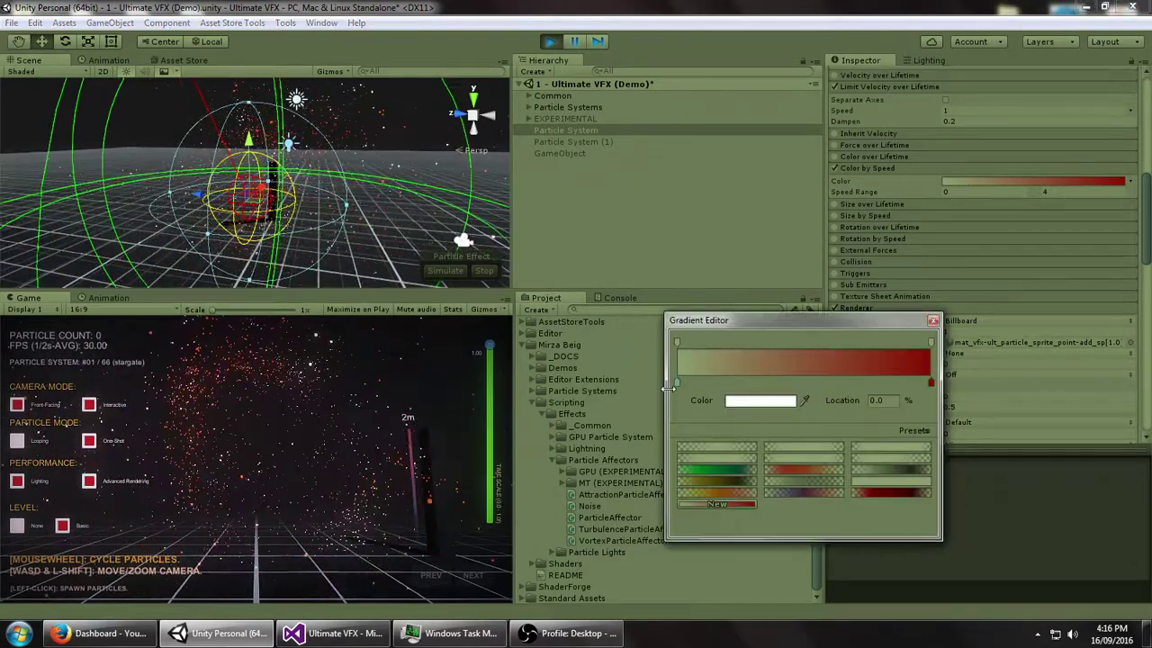
{"action": "left_click", "coordinate": [764, 400]}
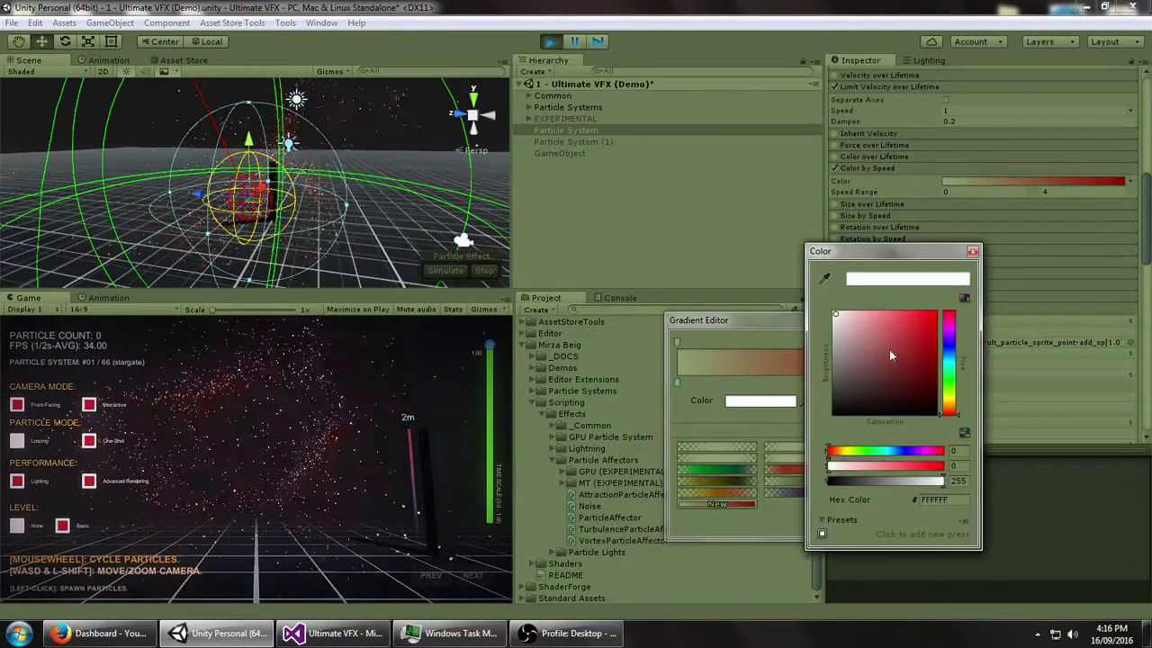
{"action": "left_click", "coordinate": [952, 351]}
{"action": "left_click_drag", "start_coordinate": [951, 357], "coordinate": [951, 365]}
{"action": "left_click", "coordinate": [801, 7]}
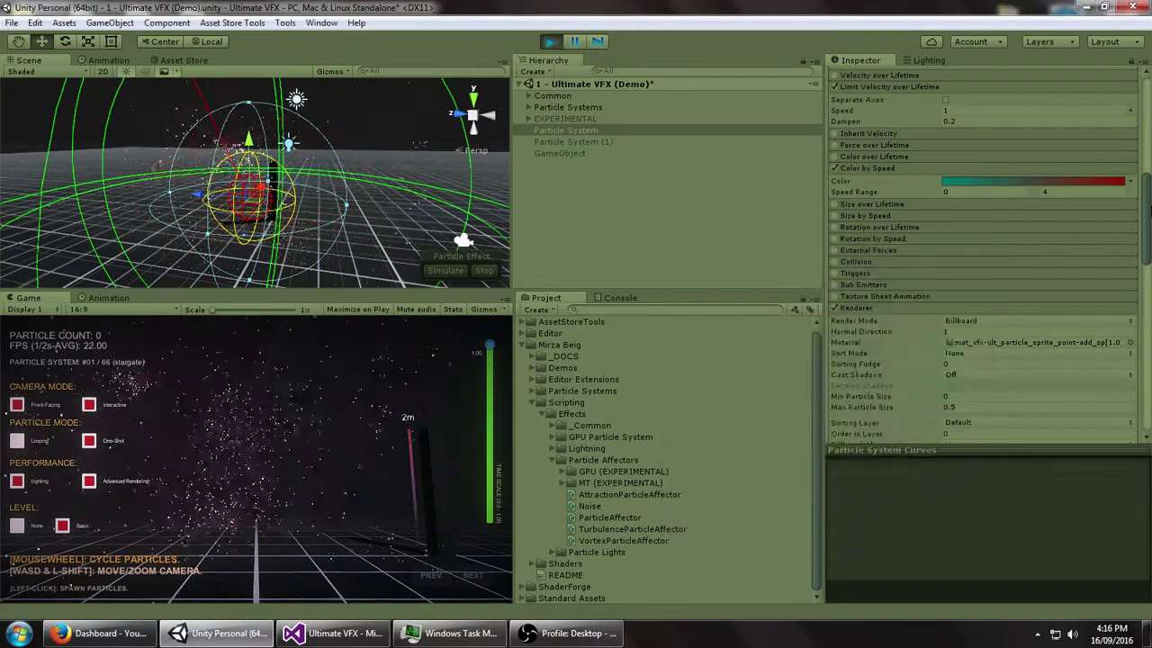
Set Particle System's Start Size to 0.2 and look over the particles and affector settings
{"action": "scroll", "coordinate": [1068, 189], "scroll_direction": "up", "scroll_amount": 10}
{"action": "left_click", "coordinate": [956, 281]}
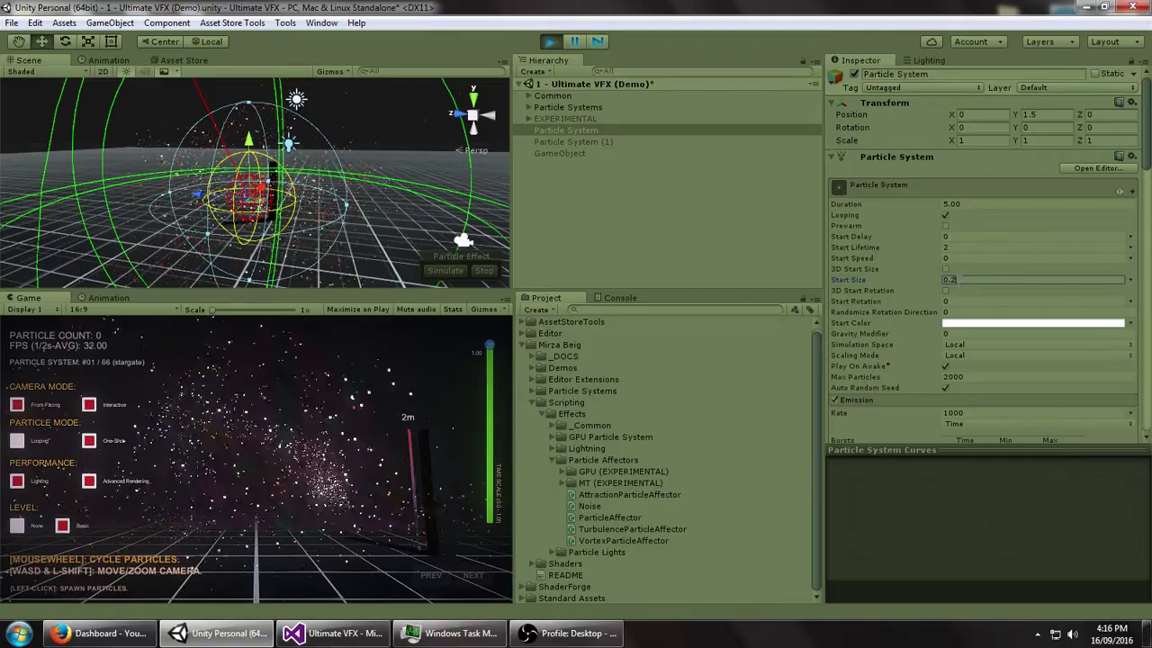
{"action": "scroll", "coordinate": [957, 281], "scroll_direction": "down", "scroll_amount": 15}
{"action": "left_click_drag", "start_coordinate": [333, 220], "coordinate": [400, 207], "text": "alt"}
{"action": "scroll", "coordinate": [981, 270], "scroll_direction": "up", "scroll_amount": 10}
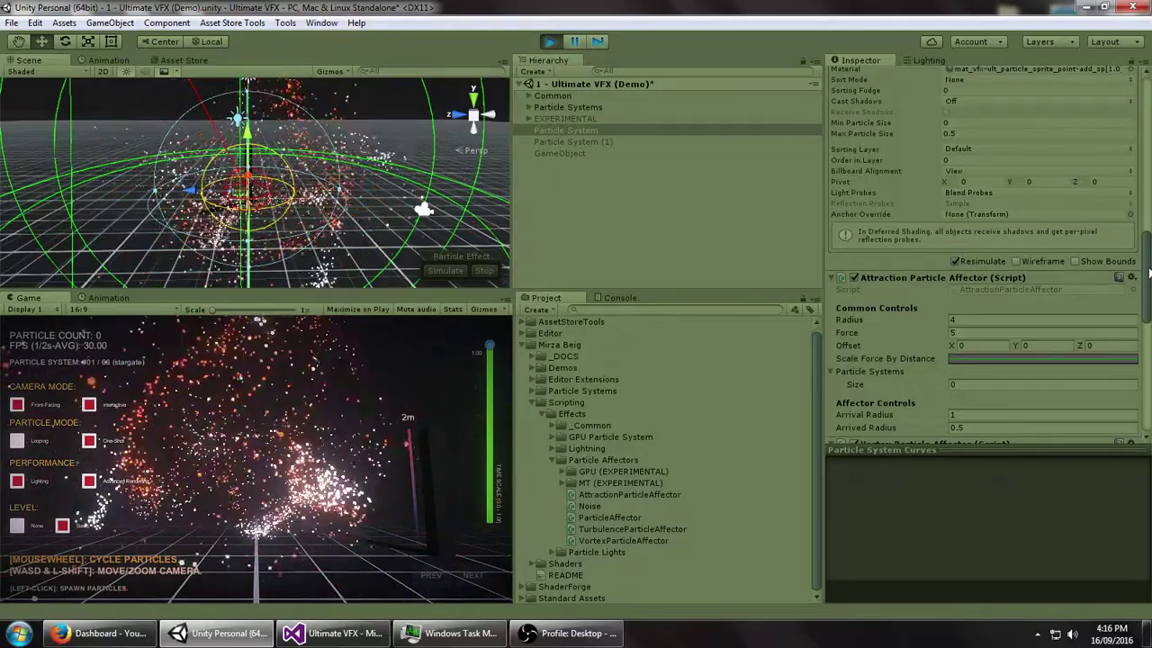
{"action": "scroll", "coordinate": [1149, 273], "scroll_direction": "down", "scroll_amount": 9}
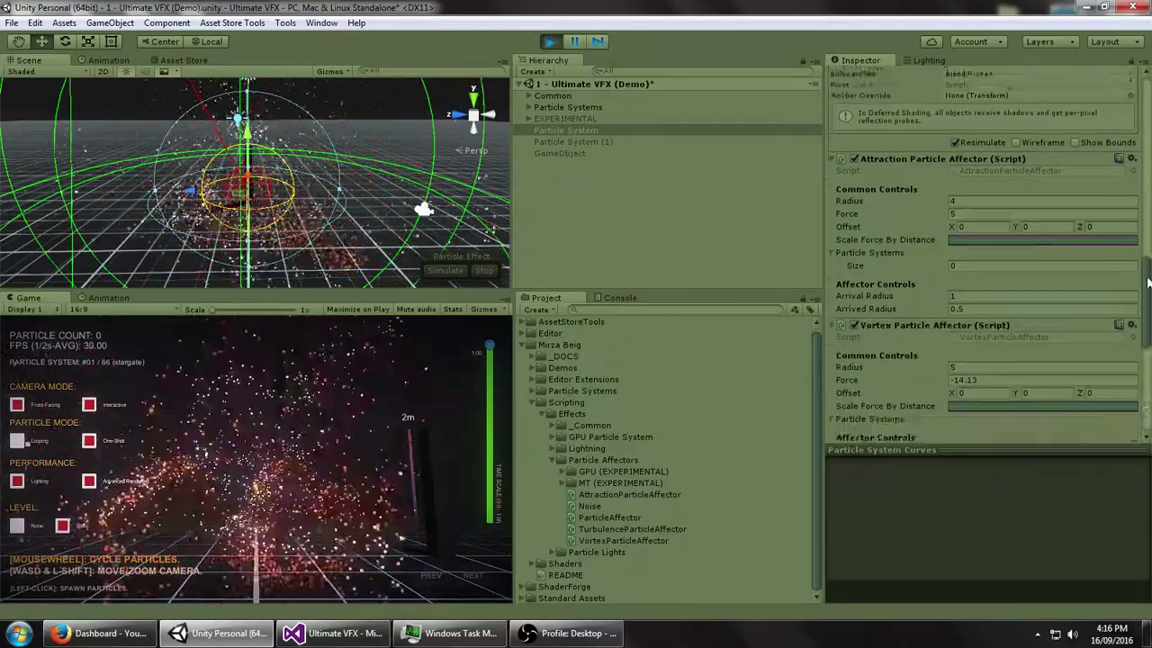
{"action": "scroll", "coordinate": [1149, 272], "scroll_direction": "up", "scroll_amount": 10}
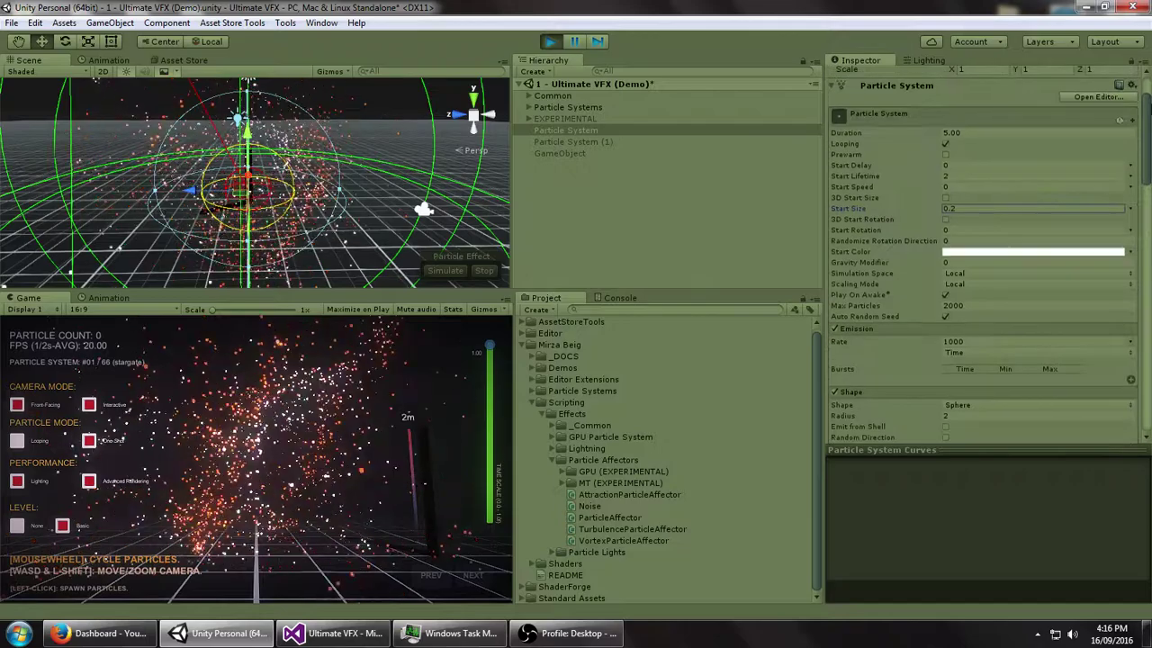